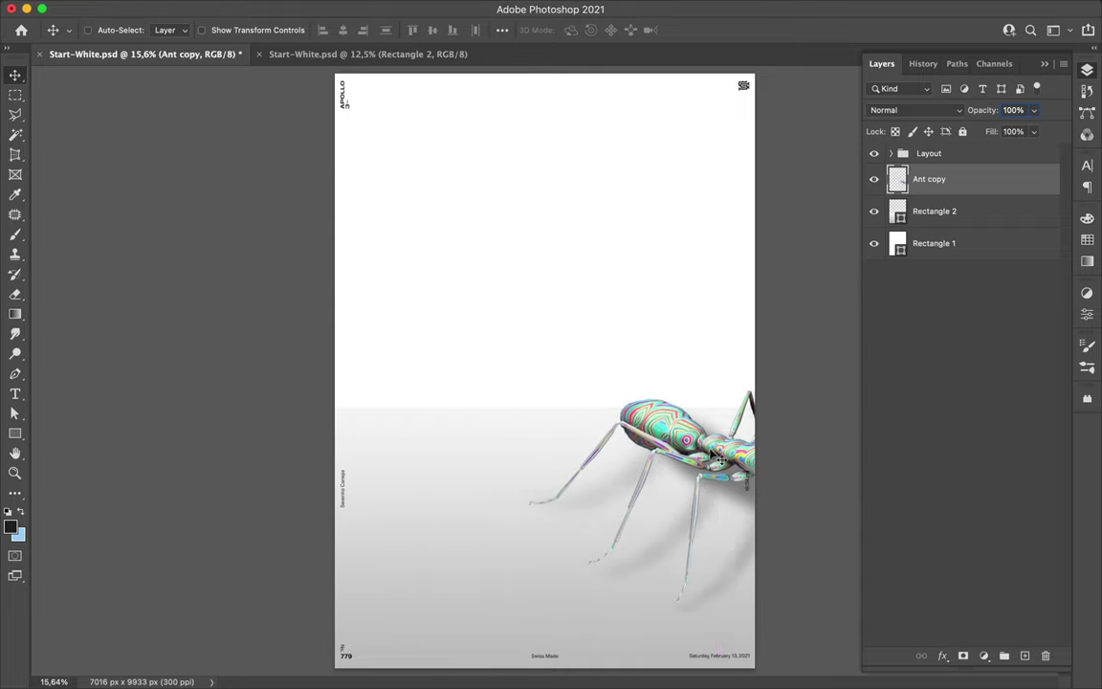
- Copy the ant to the top left and lower the grey backdrop's top edge
drag(737, 448, 346, 170)
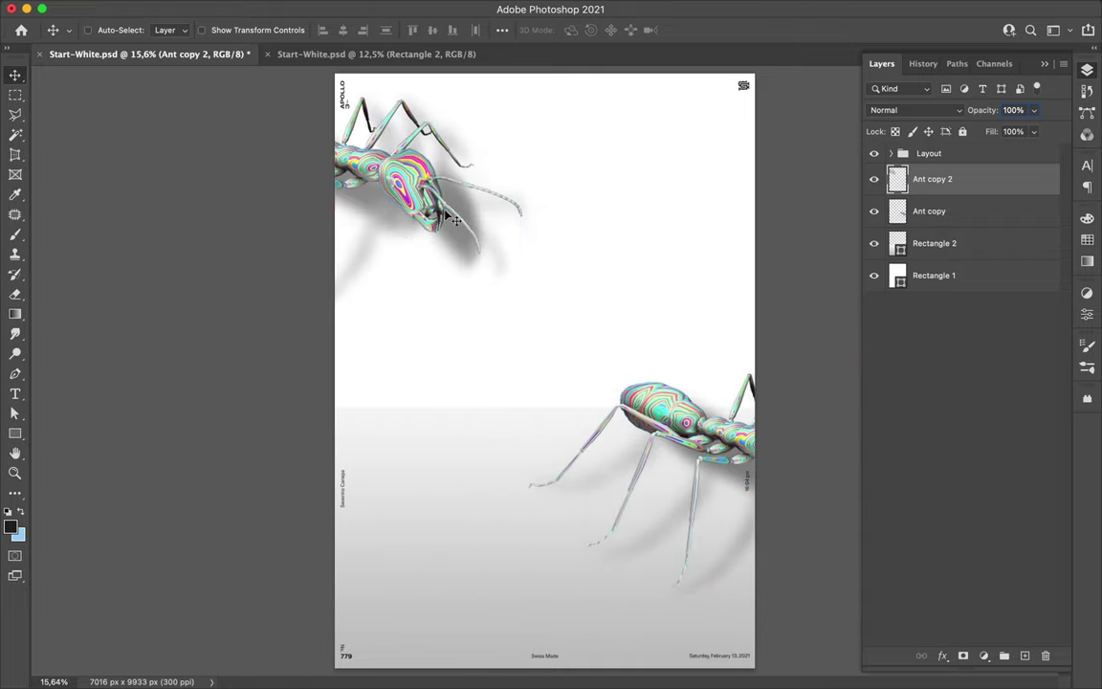
click(948, 243)
key(ctrl+t)
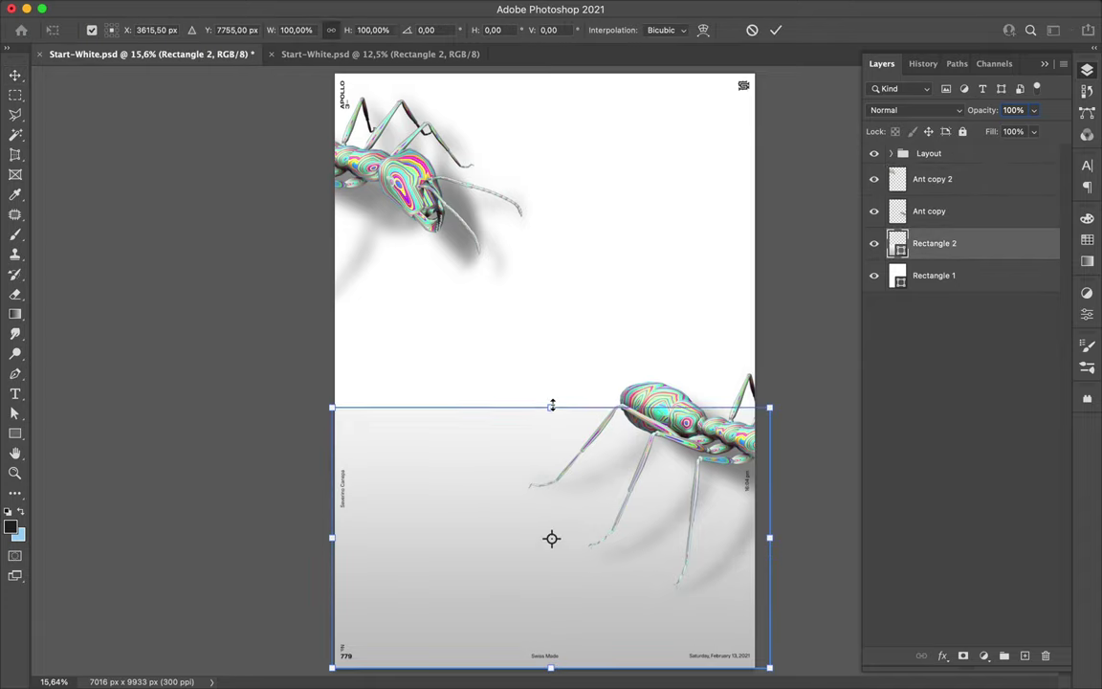
drag(551, 406, 552, 433)
key(Return)
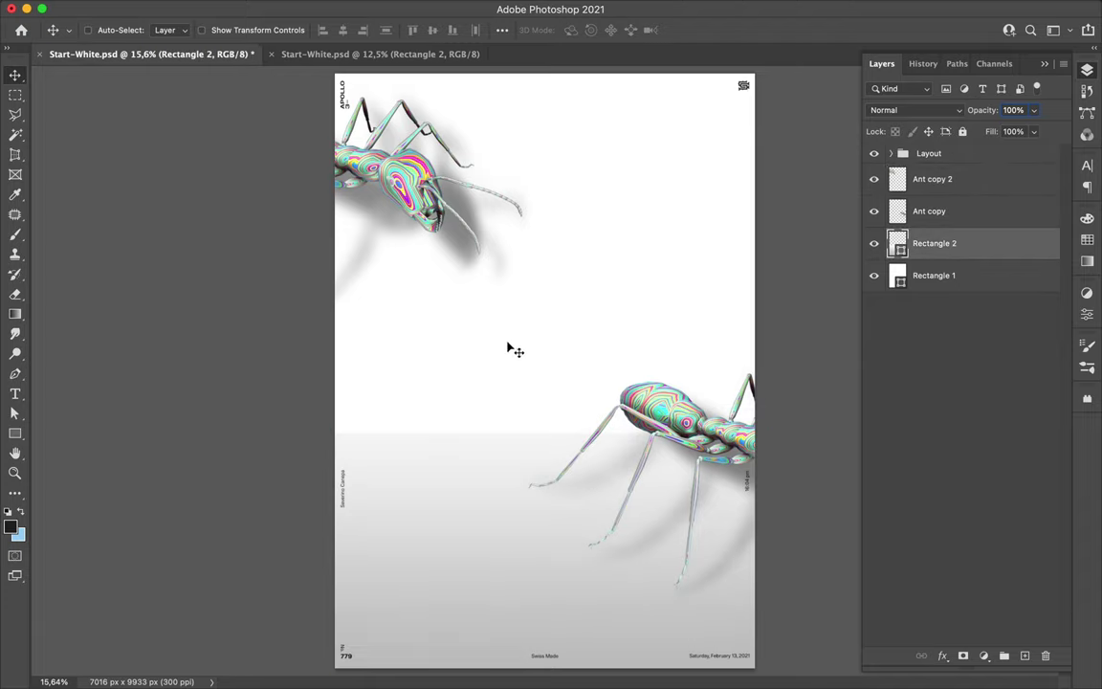
- Draw a narrow full-height strip along the left edge filled with the rainbow gradient
key(a)
drag(552, 547, 374, 659)
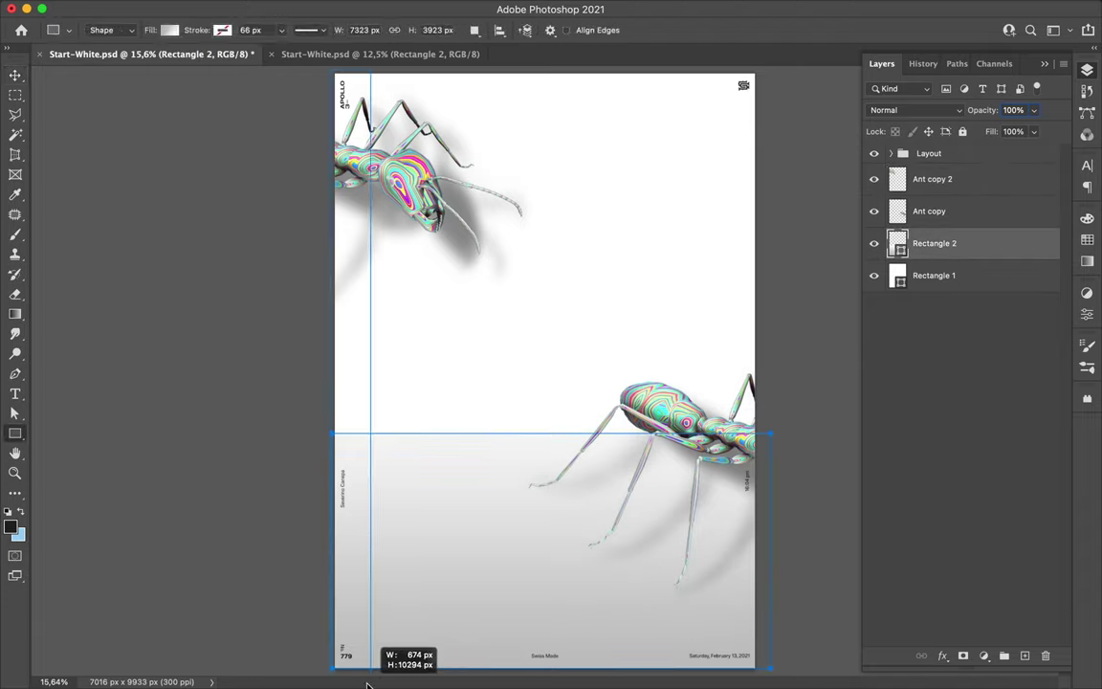
click(227, 29)
click(132, 113)
key(v)
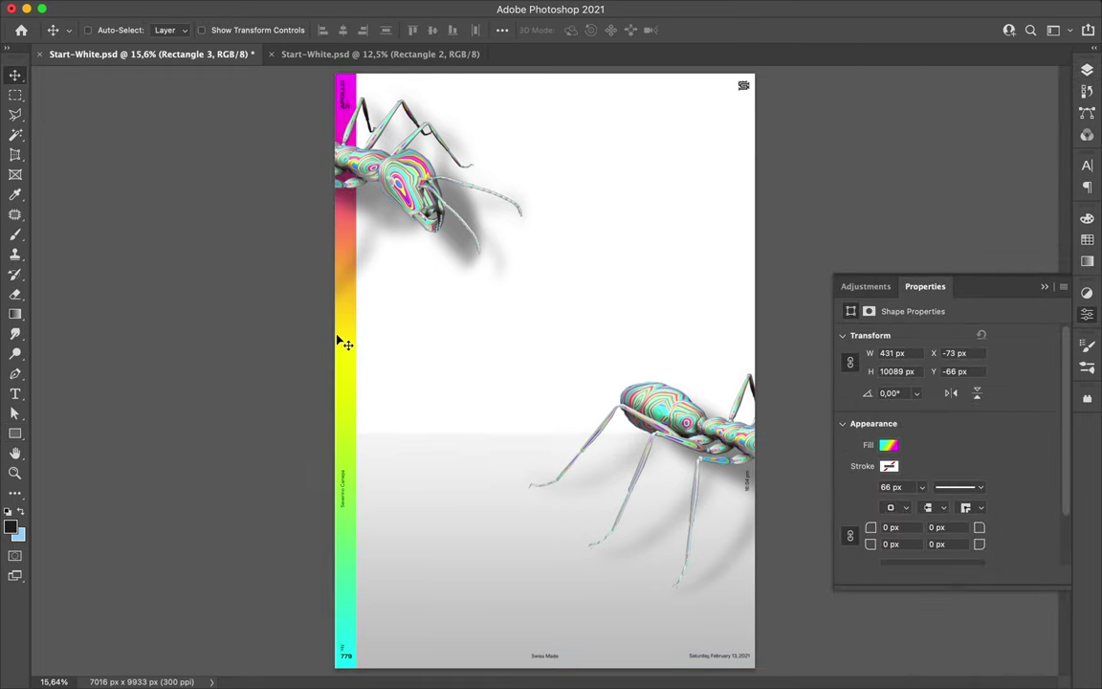
ctrl+click(686, 424)
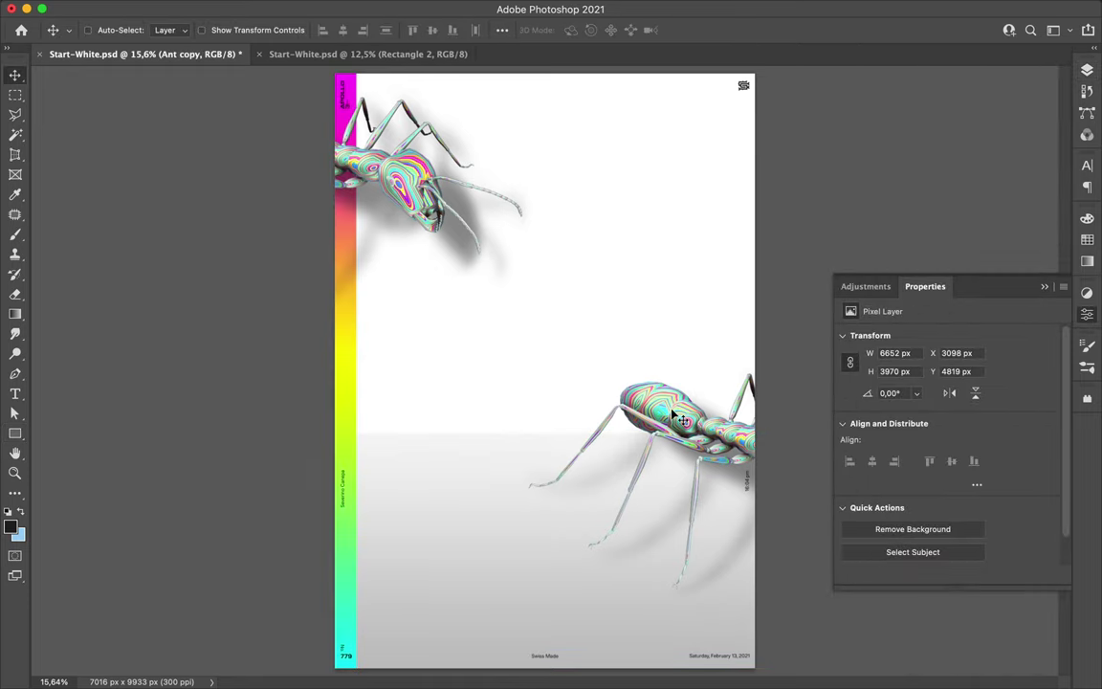
- Add the PSYCHEDELIC text near the page centre and enlarge it to about 350 px
key(t)
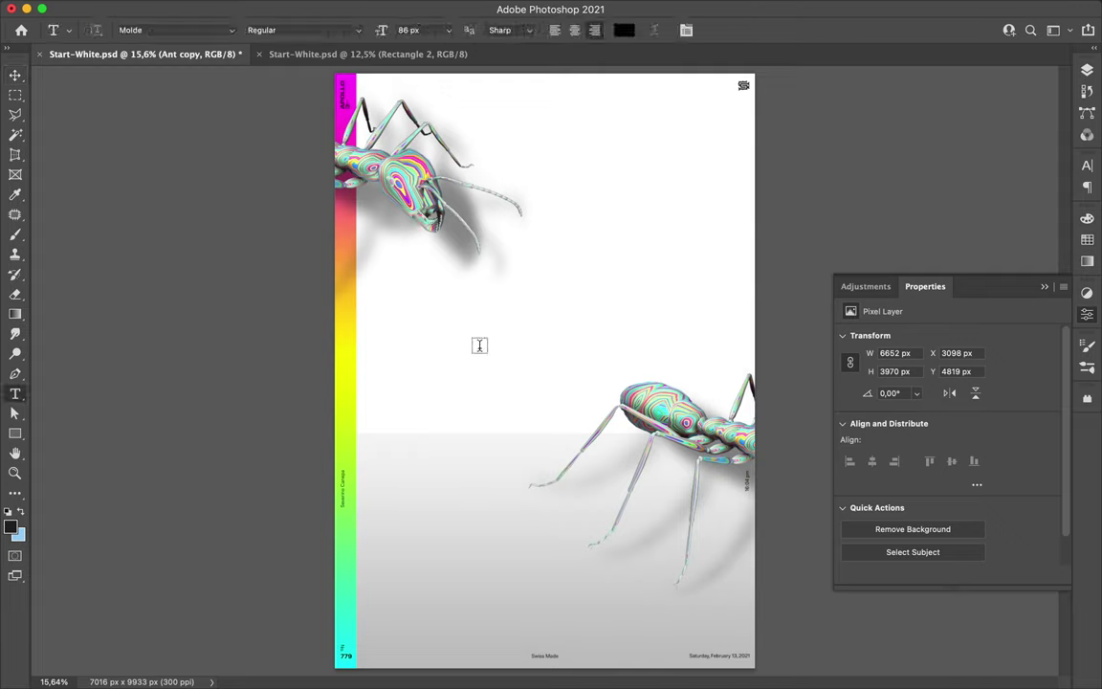
click(479, 345)
text(PSYCHEDELIC)
key(ctrl+Return)
drag(480, 347, 578, 289)
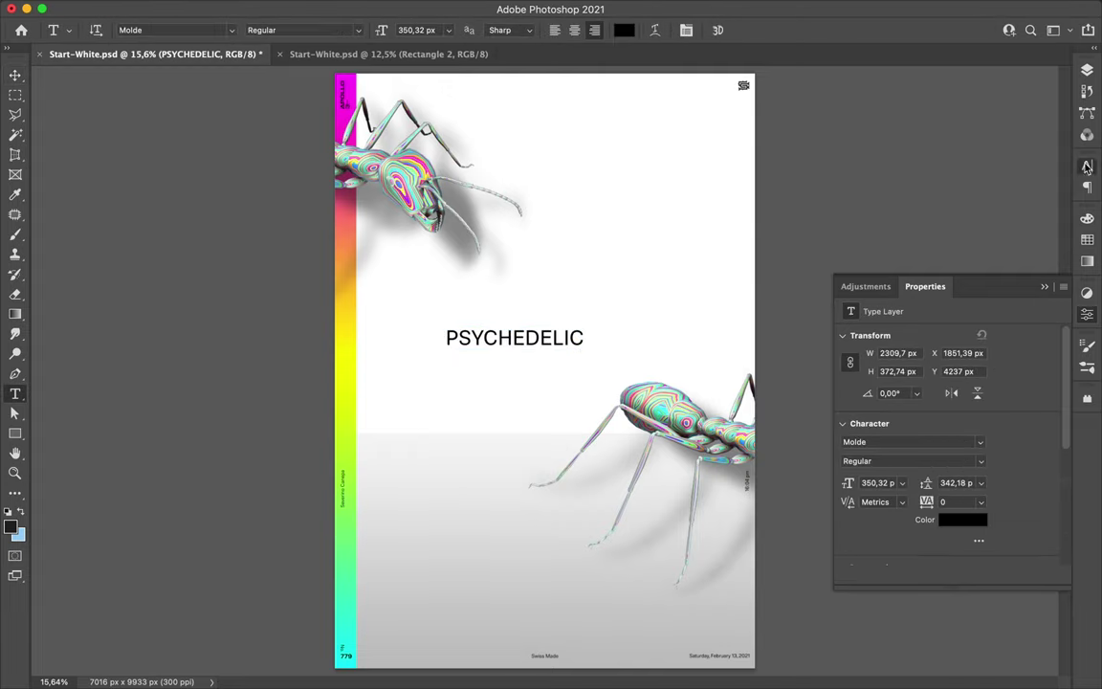
- Browse the Character panel's font list for a title typeface
click(1088, 168)
click(943, 187)
text(Ar)
scroll(852, 492, down, 10)
scroll(832, 497, down, 10)
scroll(818, 512, down, 10)
scroll(842, 513, down, 5)
scroll(867, 514, down, 10)
scroll(850, 512, down, 10)
scroll(856, 519, down, 10)
scroll(857, 517, down, 10)
scroll(852, 517, down, 10)
scroll(849, 517, down, 10)
scroll(850, 516, down, 10)
scroll(899, 469, down, 3)
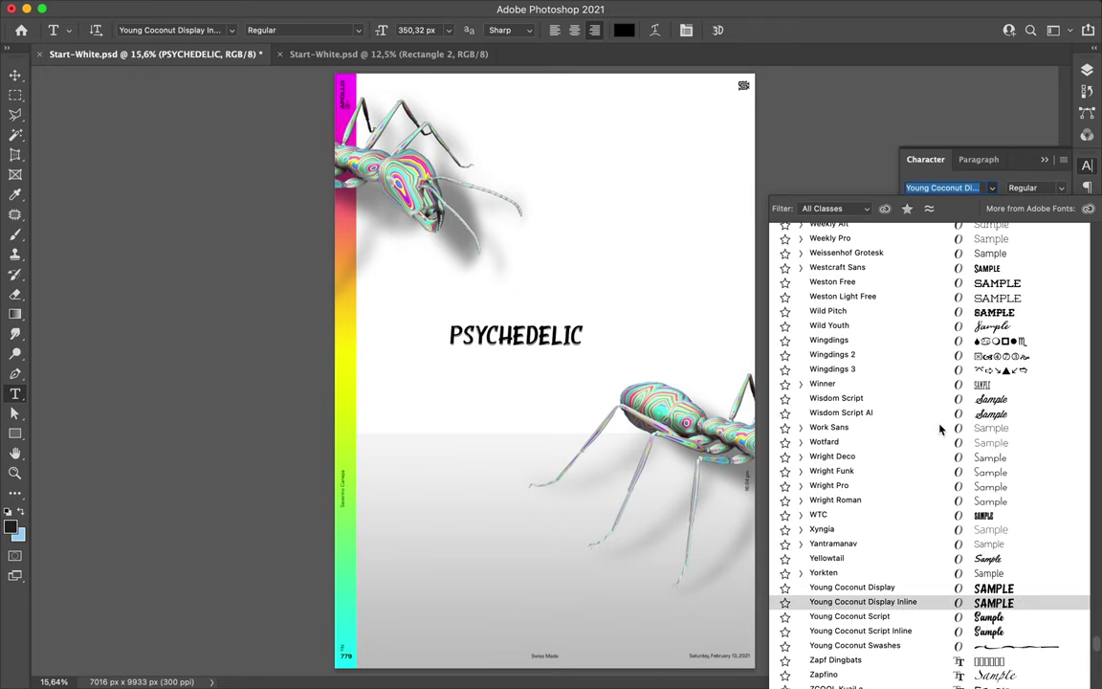
- Compare Work Sans and Vonnes styles, then set the title to TT Norms Light
click(801, 428)
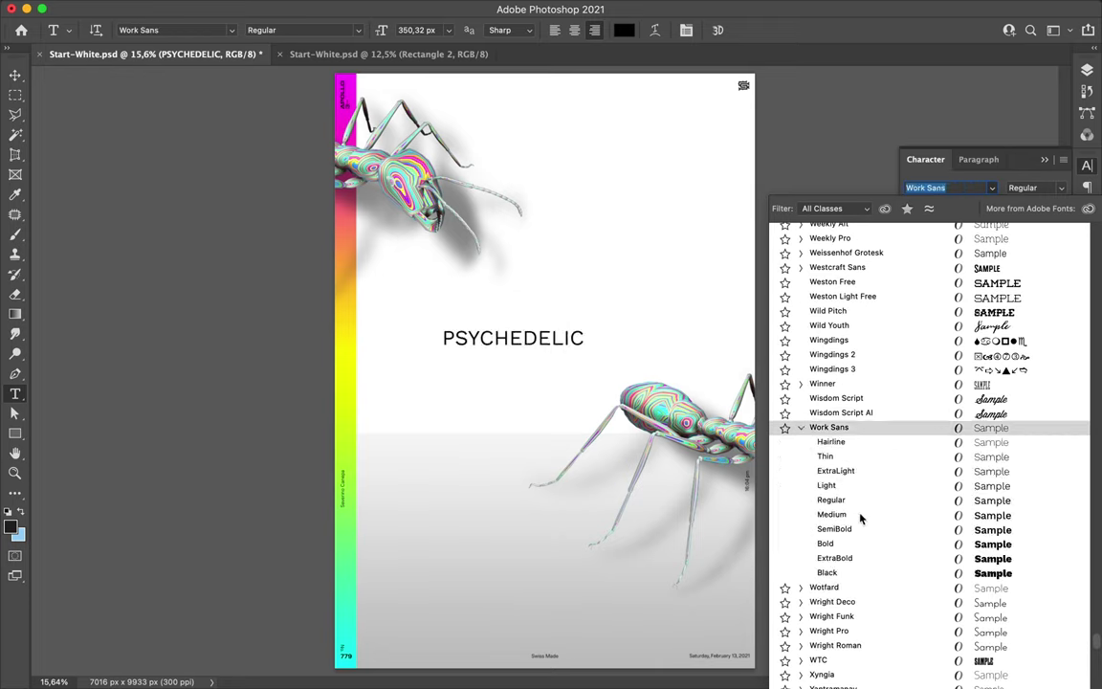
scroll(847, 517, down, 3)
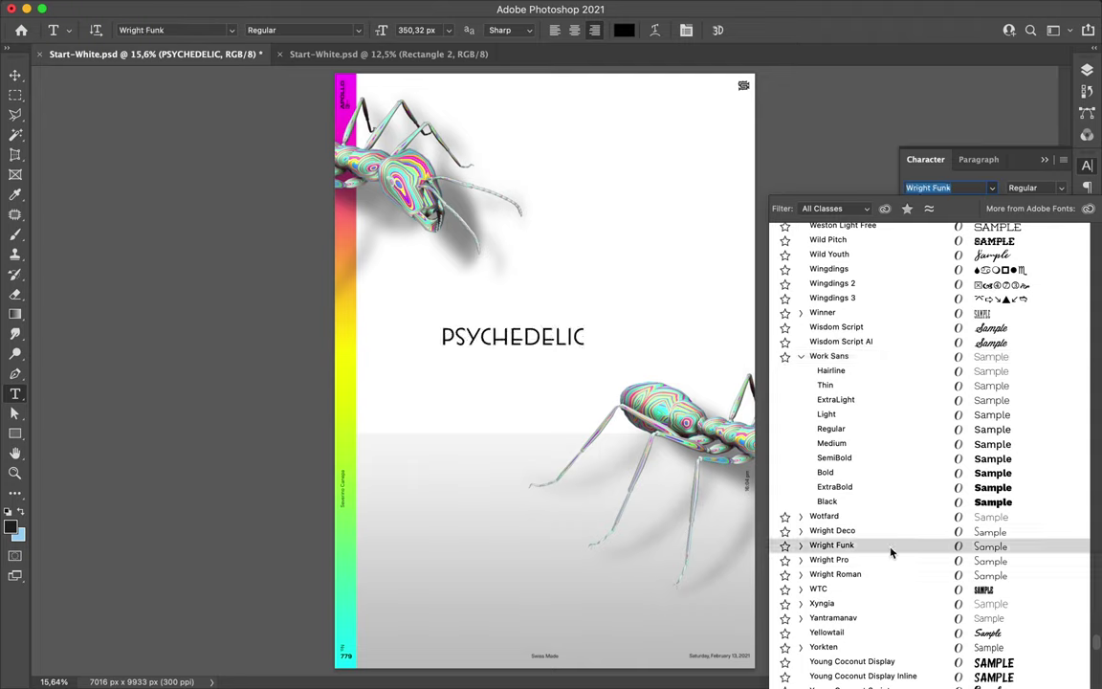
scroll(891, 561, up, 4)
scroll(899, 459, up, 3)
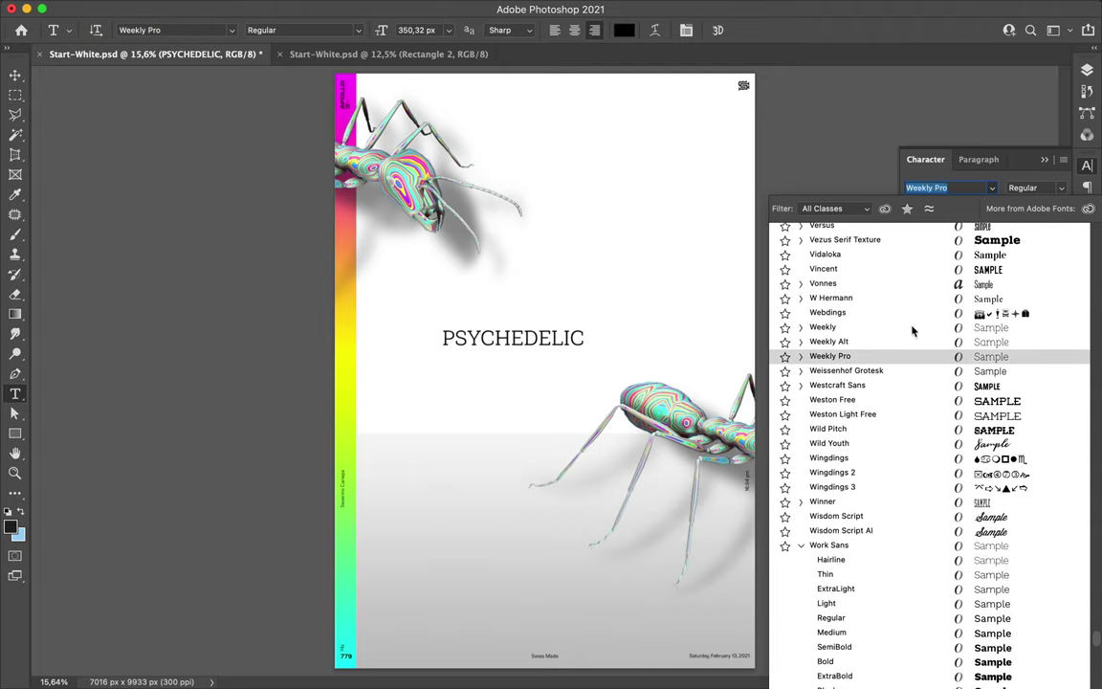
scroll(904, 344, up, 1)
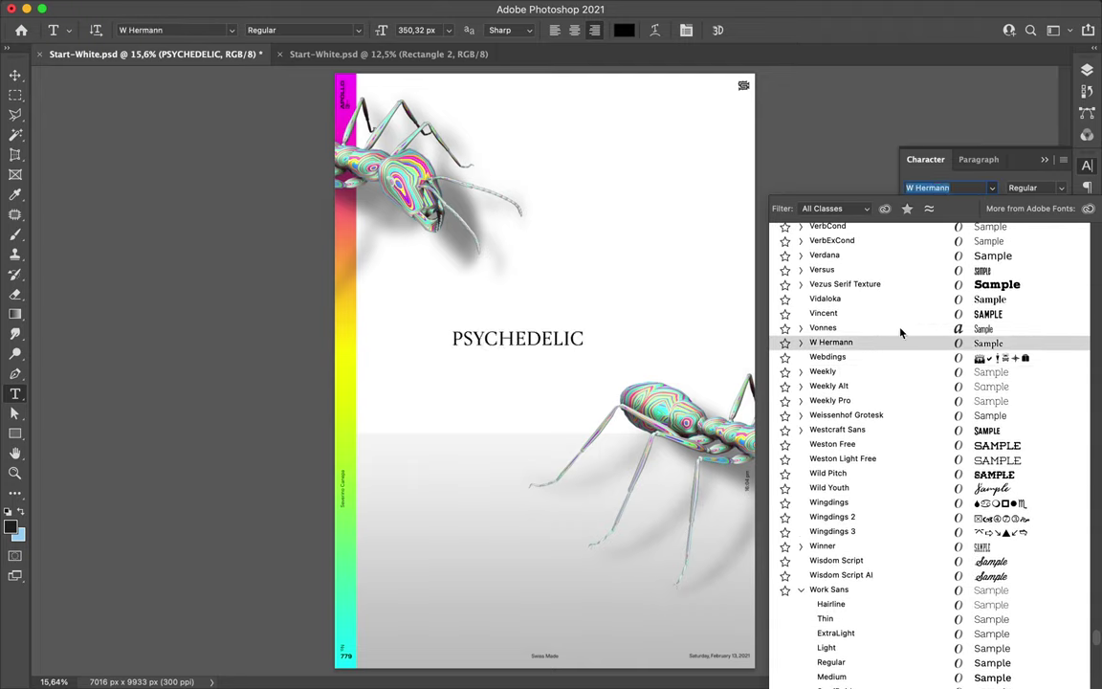
click(802, 328)
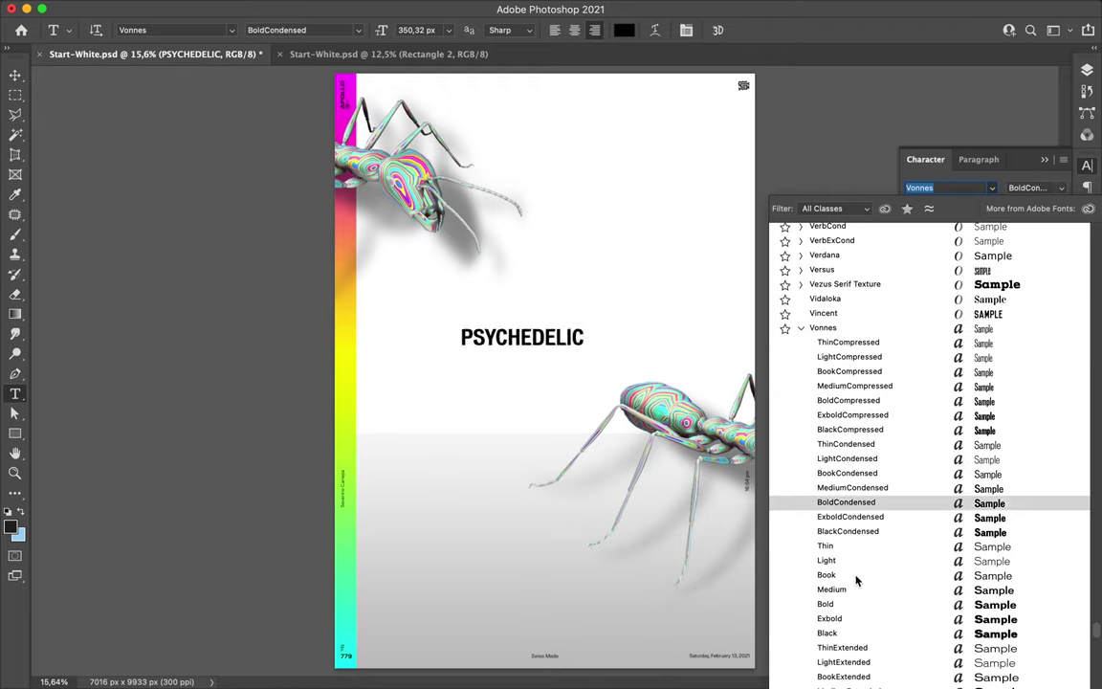
scroll(862, 297, up, 5)
scroll(976, 436, up, 2)
scroll(938, 411, up, 2)
scroll(872, 326, up, 2)
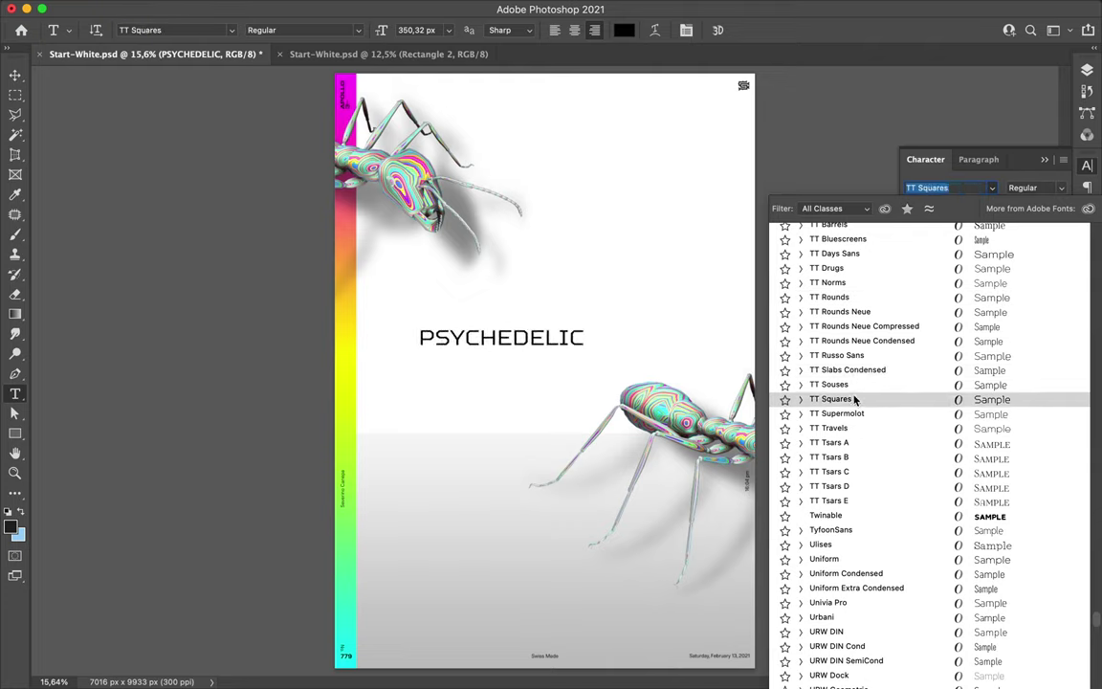
click(802, 283)
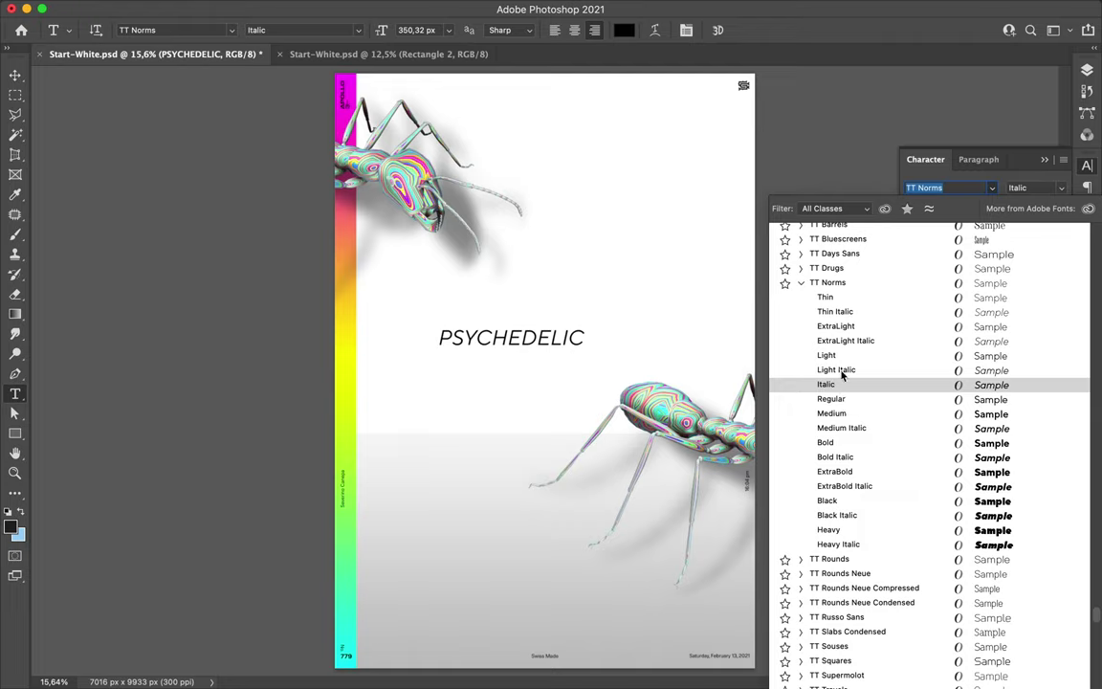
click(838, 356)
- Set the title's tracking to 600, centre it across the page, and draw a box over it
key(v)
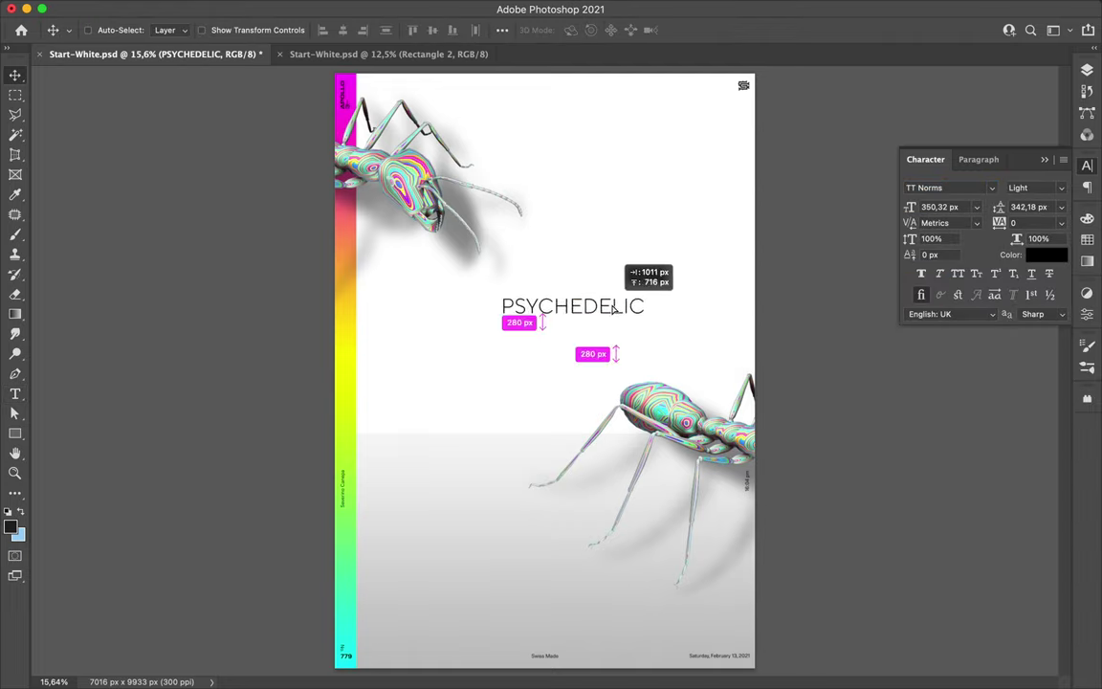
drag(554, 330, 574, 341)
text(600)
key(Return)
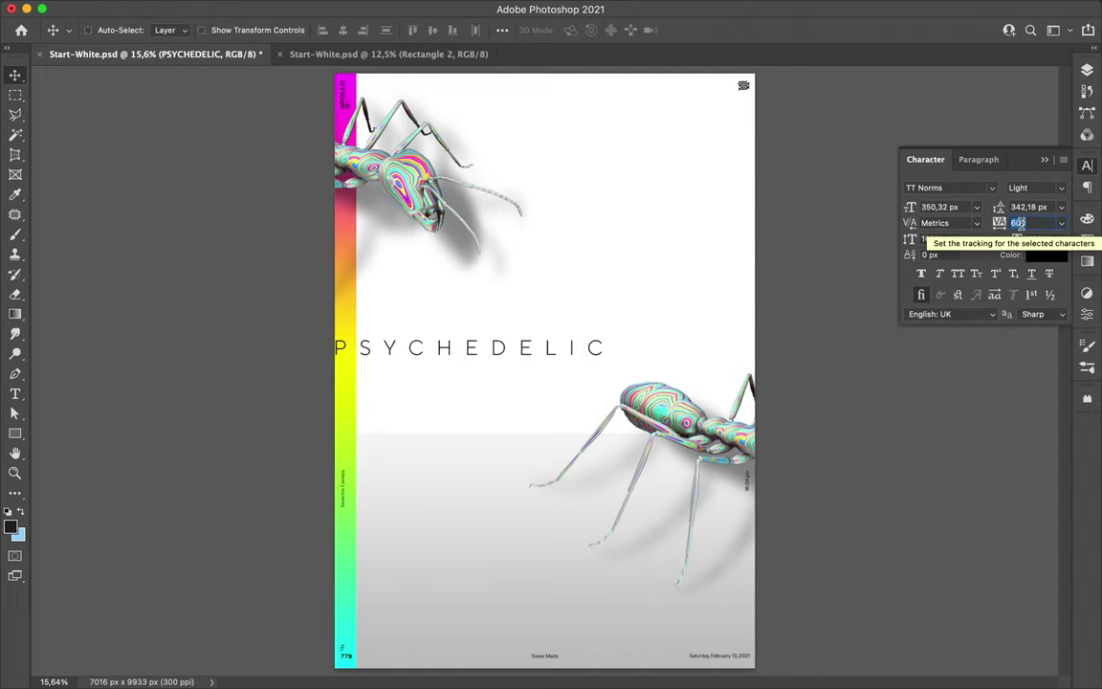
click(979, 158)
drag(701, 362, 520, 308)
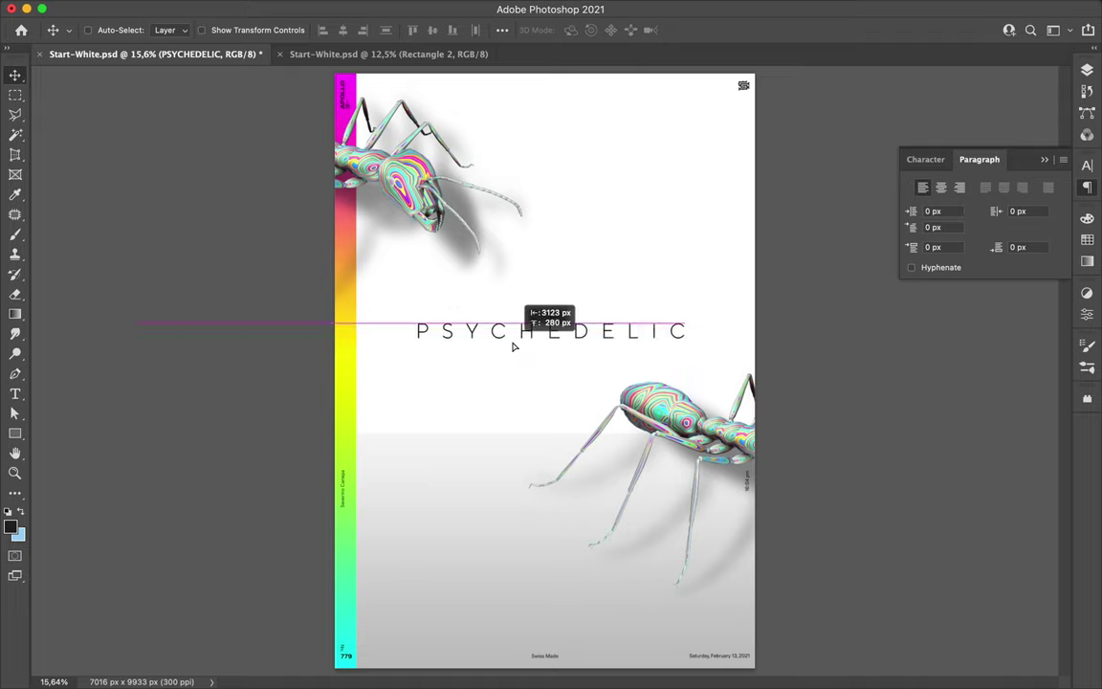
key(u)
drag(408, 276, 718, 322)
- Give the box a white fill and a horizontal rainbow gradient outline at angle 0
click(169, 29)
click(75, 106)
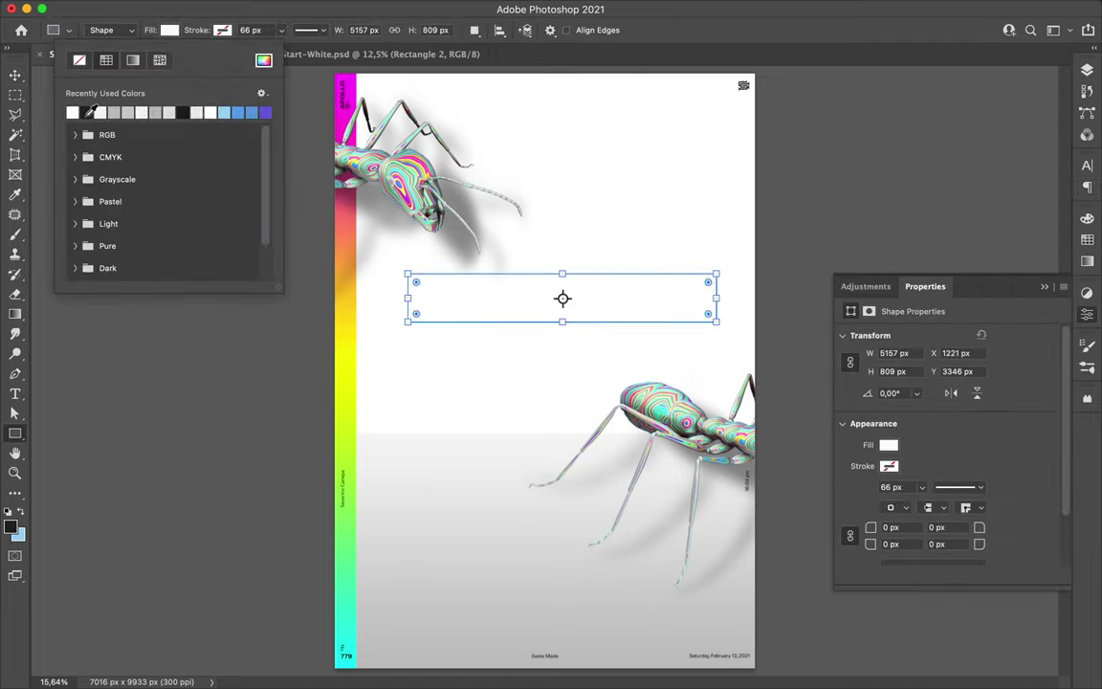
click(222, 30)
click(187, 61)
text(0)
key(Return)
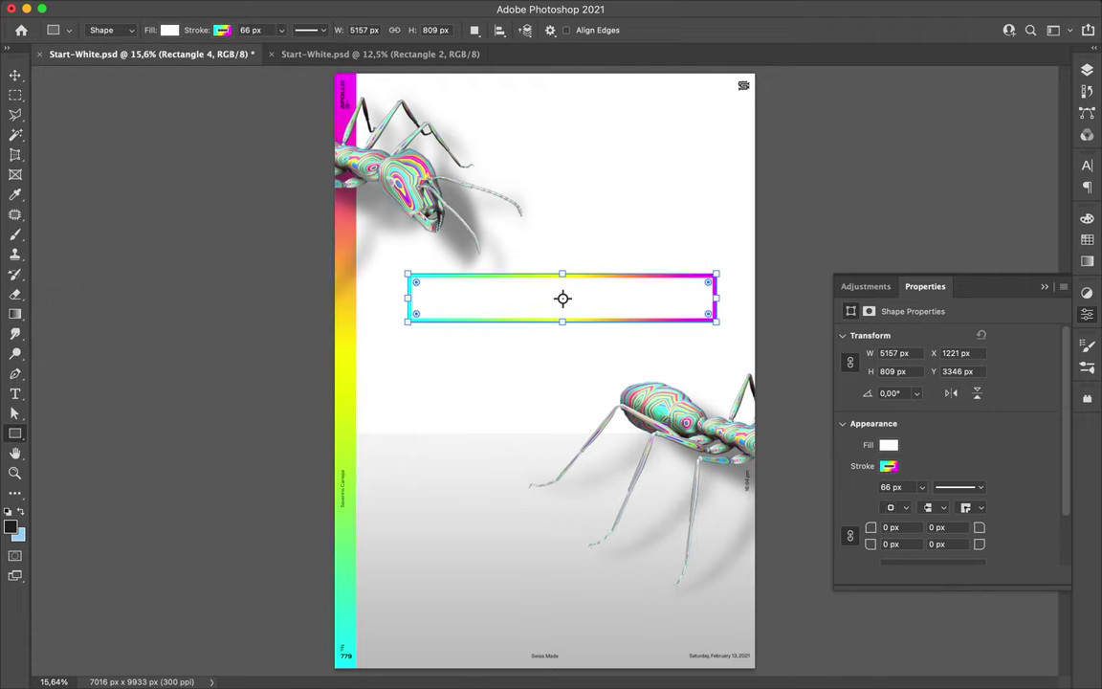
- Place Rectangle 4 below the PSYCHEDELIC text layer and nudge it around the title
click(1087, 70)
drag(933, 210, 933, 255)
key(v)
drag(681, 318, 675, 314)
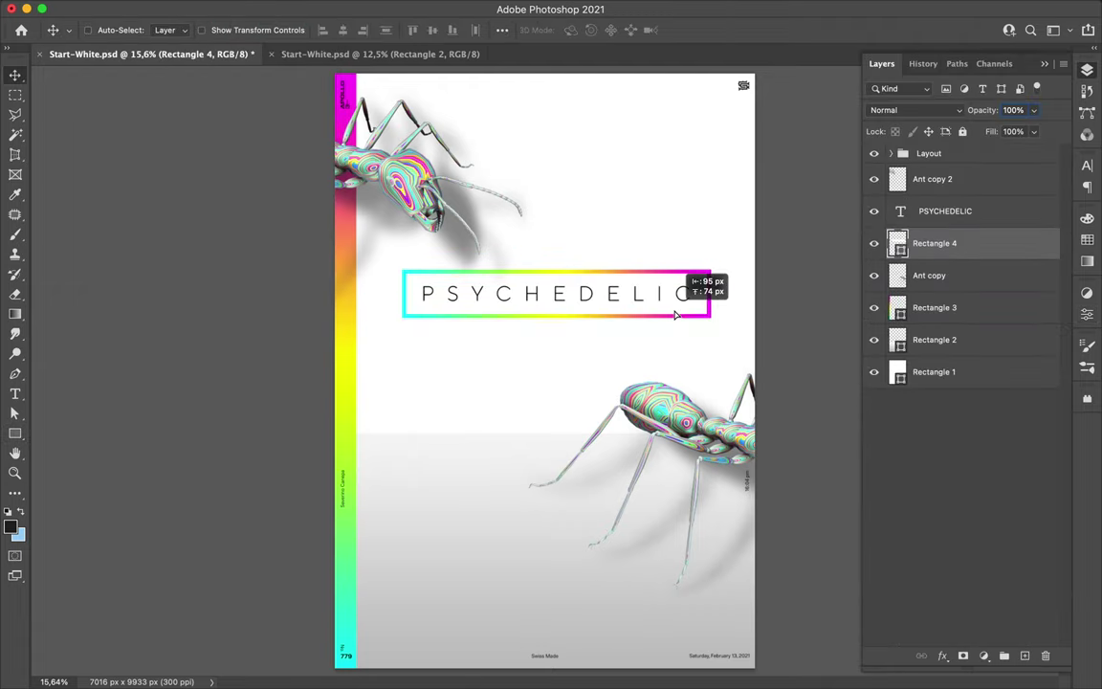
ctrl+shift+click(682, 305)
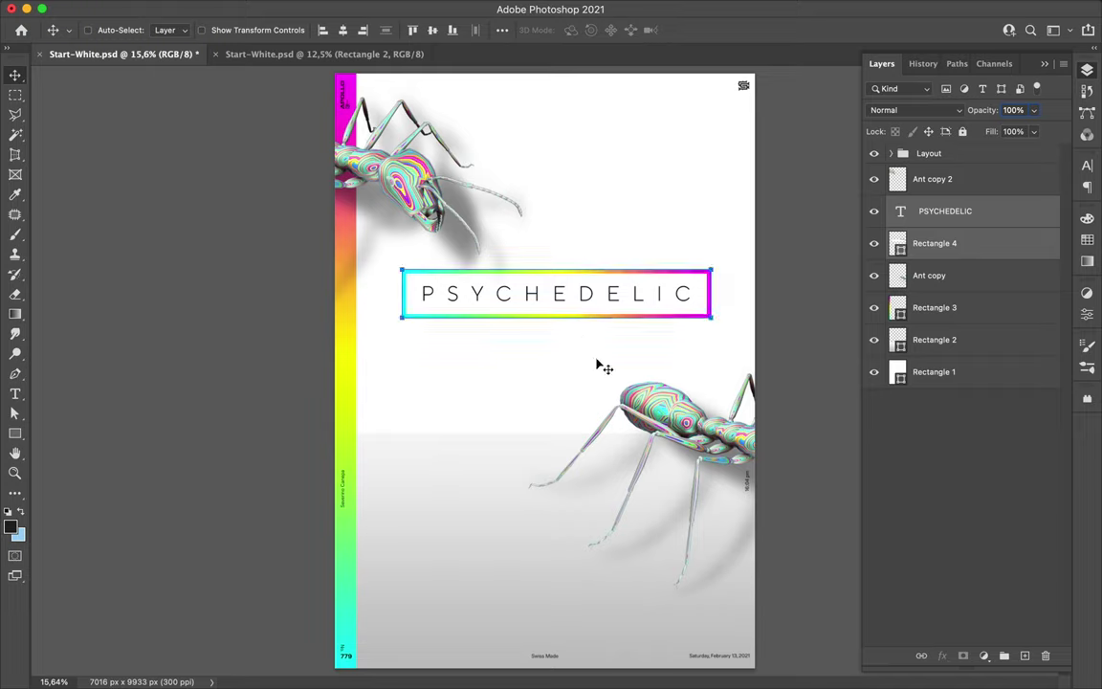
ctrl+click(576, 318)
- Widen the frame to the right, then select it together with the PSYCHEDELIC text
key(ctrl+t)
drag(712, 293, 714, 289)
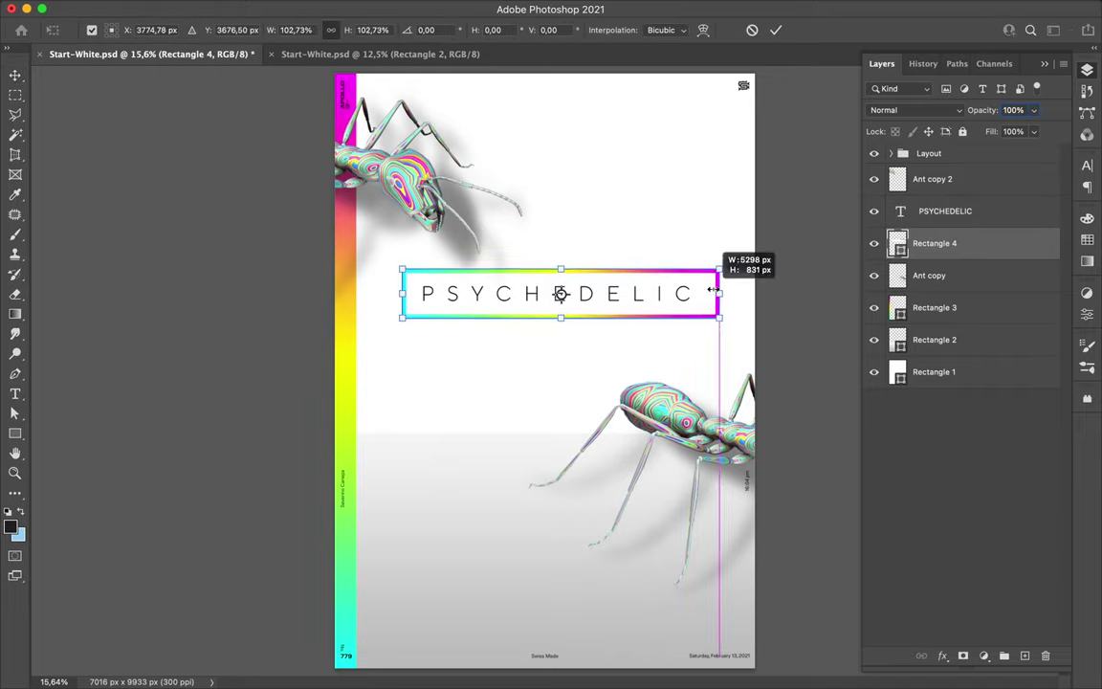
key(Return)
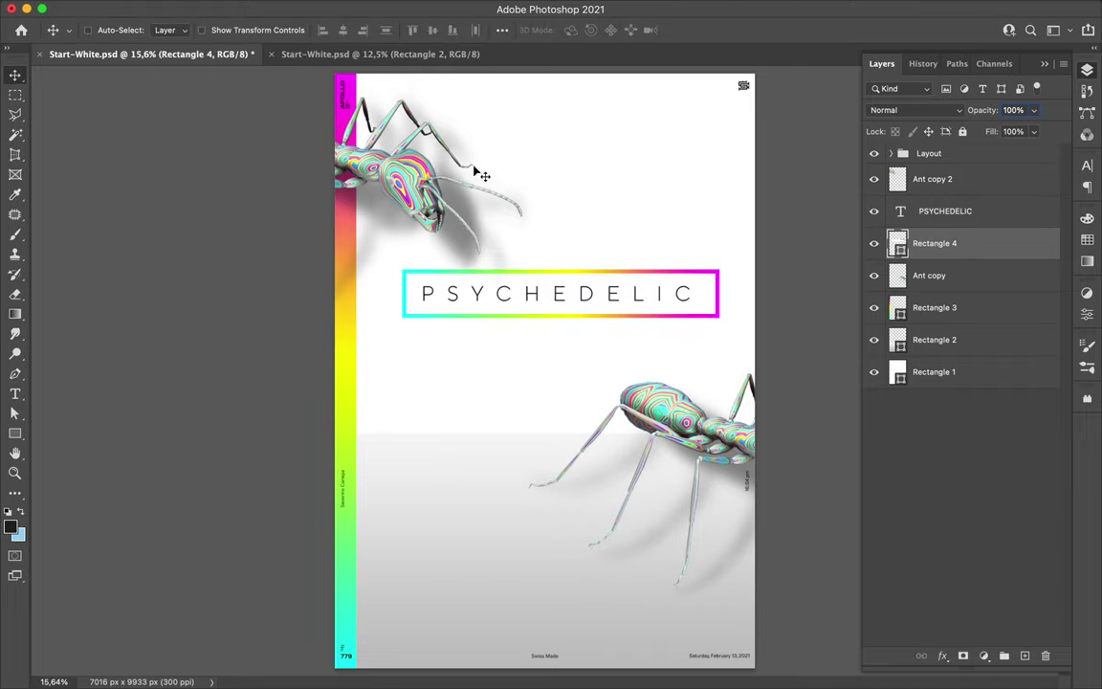
shift+click(945, 210)
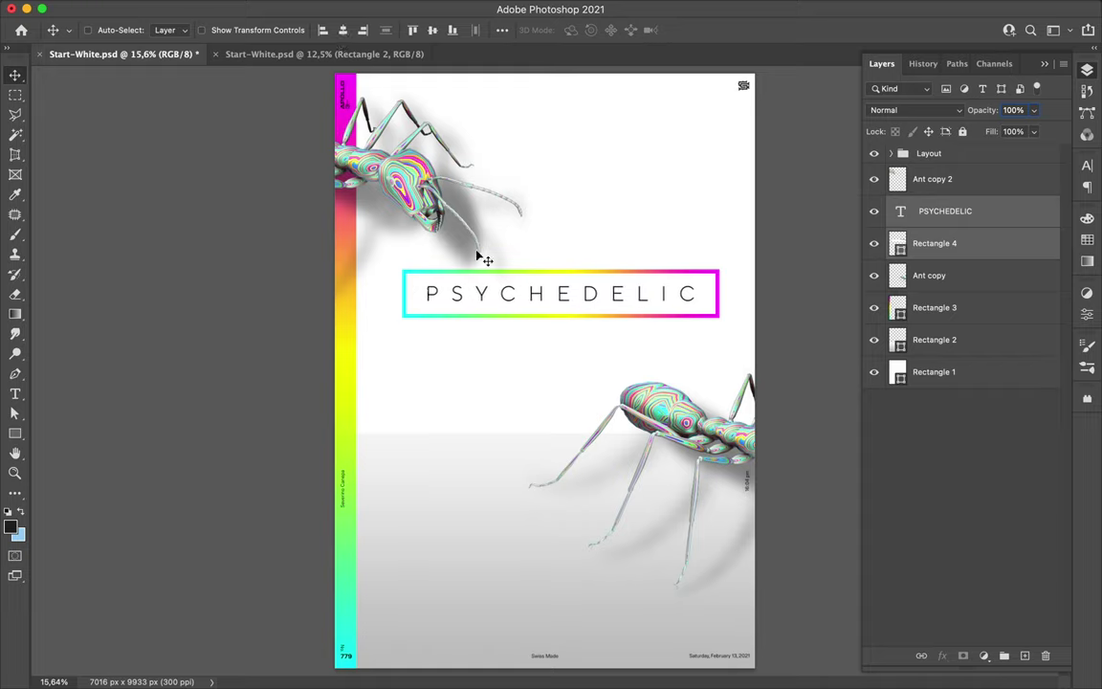
drag(462, 486, 460, 481)
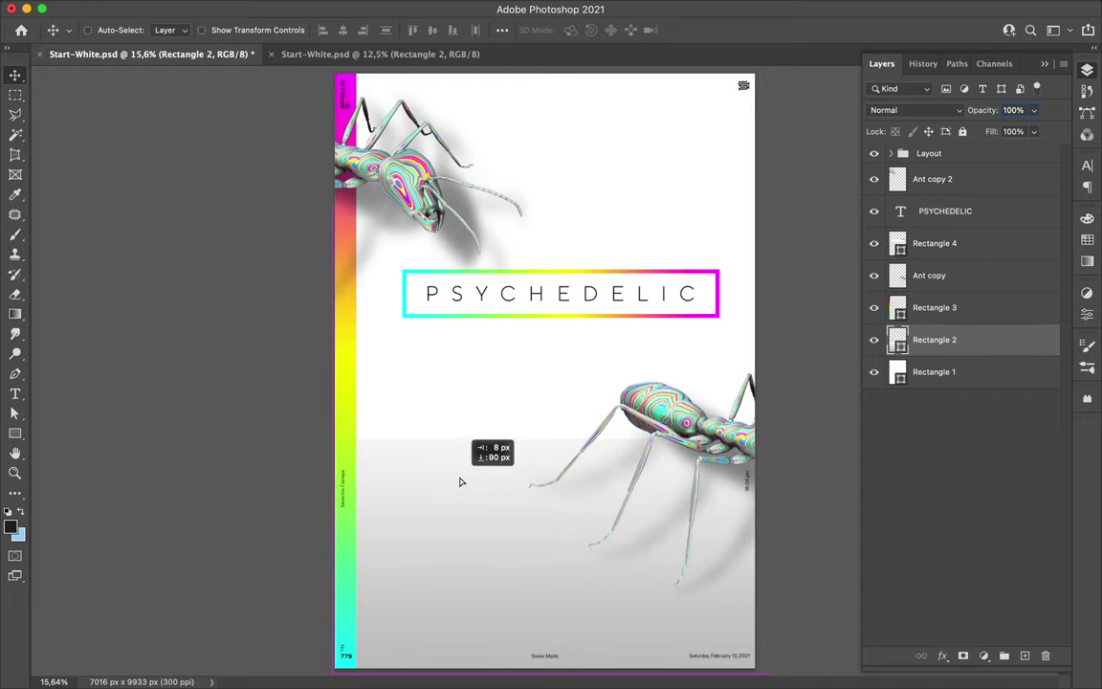
- Move the top ant slightly higher on the poster
drag(416, 223, 438, 191)
drag(933, 179, 999, 316)
drag(488, 229, 422, 185)
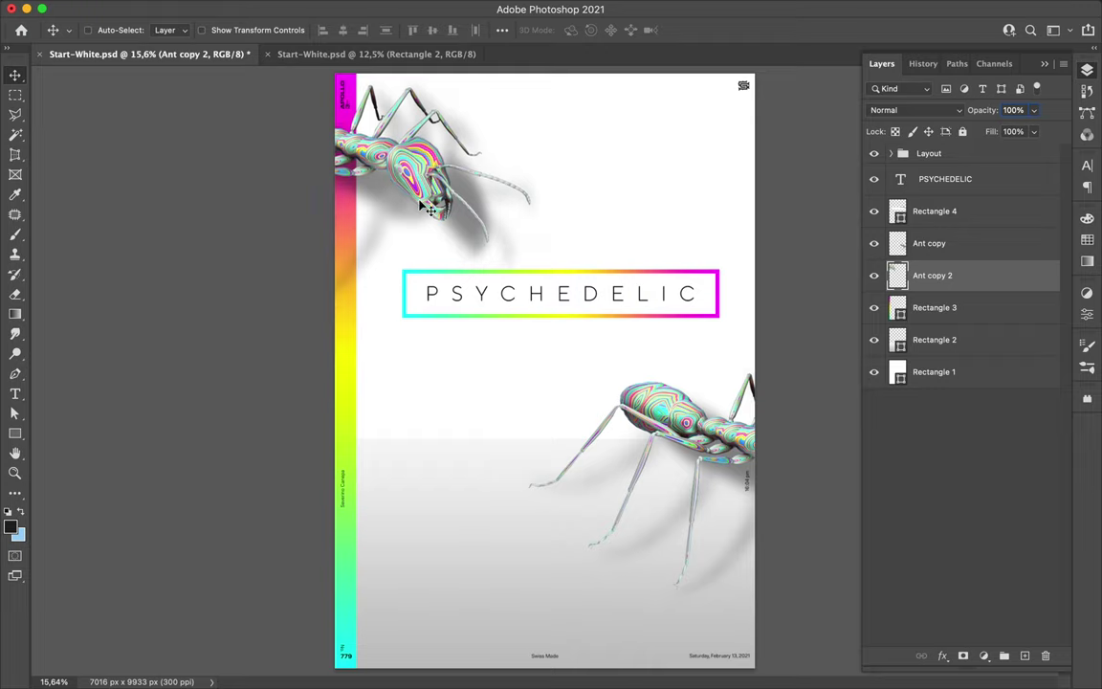
- Try the Regular weight on PSYCHEDELIC, then revert to Light
click(559, 299)
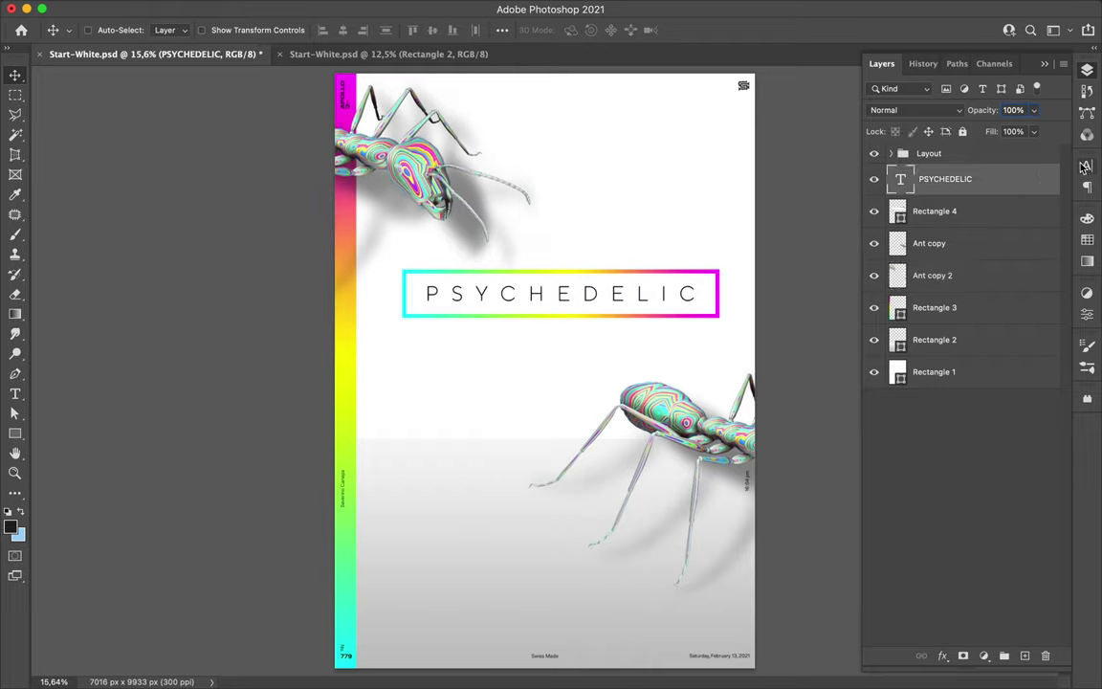
click(1087, 165)
click(1036, 188)
click(1022, 265)
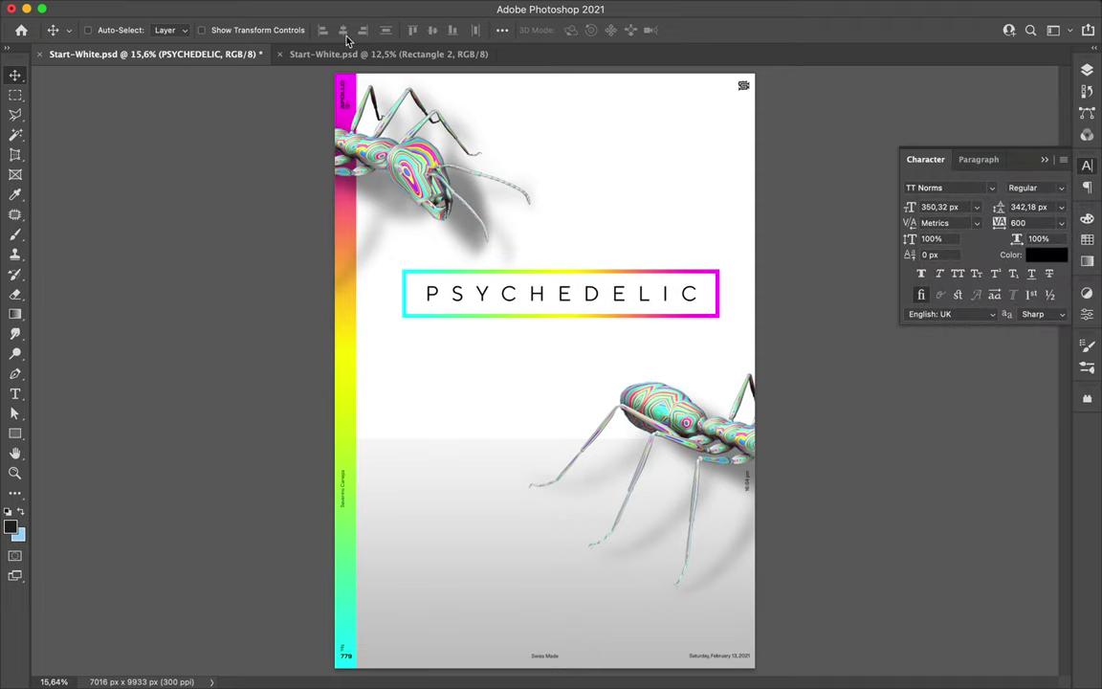
key(ctrl+z)
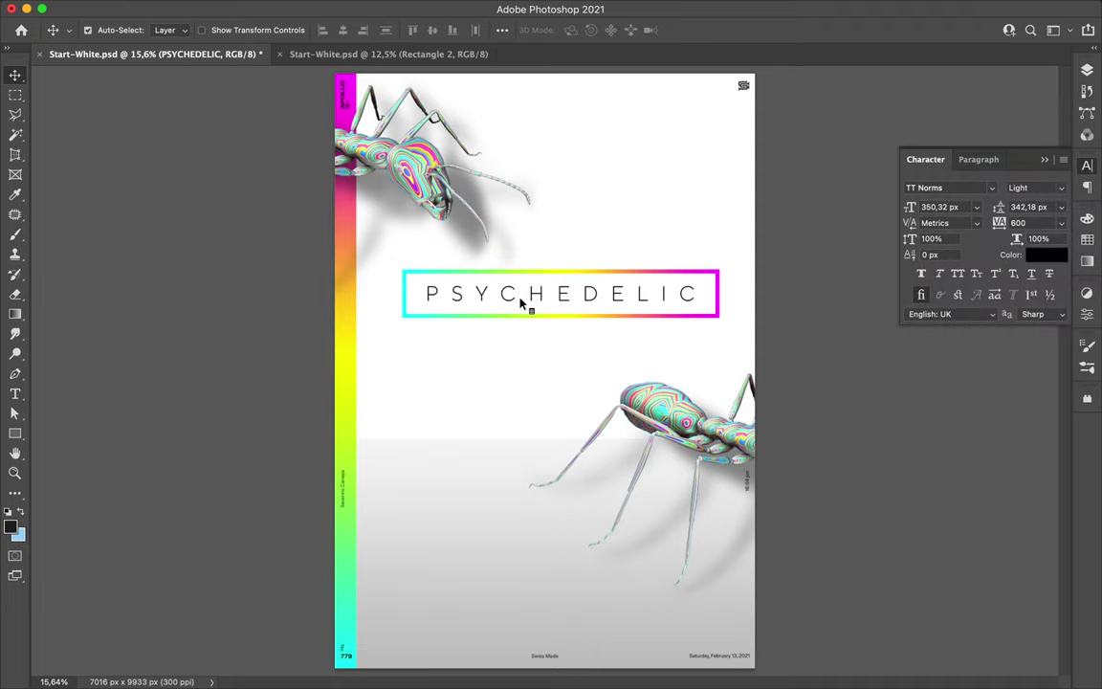
- Move the PSYCHEDELIC title and its frame upward together
shift+click(423, 311)
drag(423, 310, 426, 259)
key(F7)
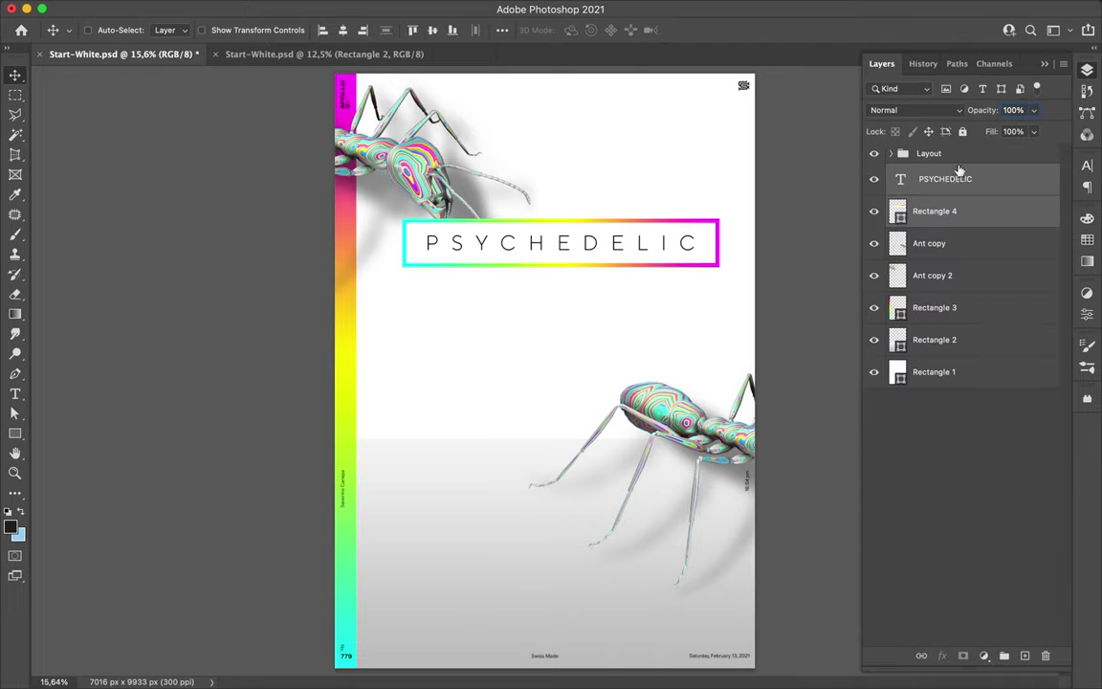
- Raise the PSYCHEDELIC group, duplicate it below, and retype the copy as ANT
drag(960, 177, 955, 295)
drag(639, 244, 639, 224)
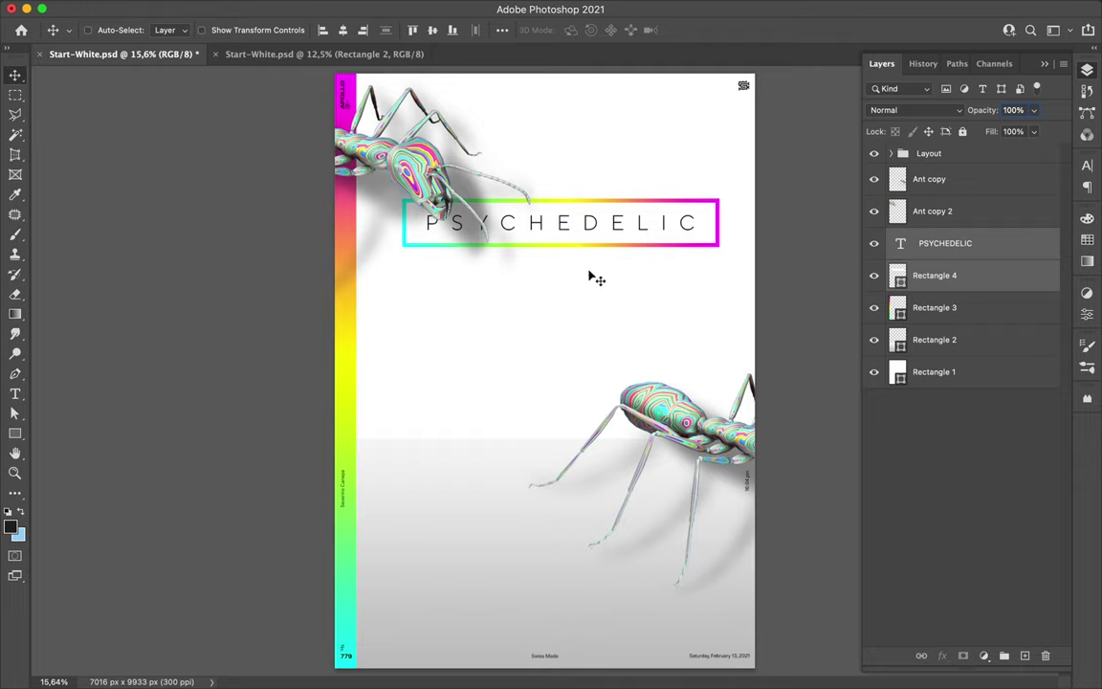
drag(593, 278, 594, 365)
key(t)
double_click(581, 323)
text(ANT)
key(Escape)
key(v)
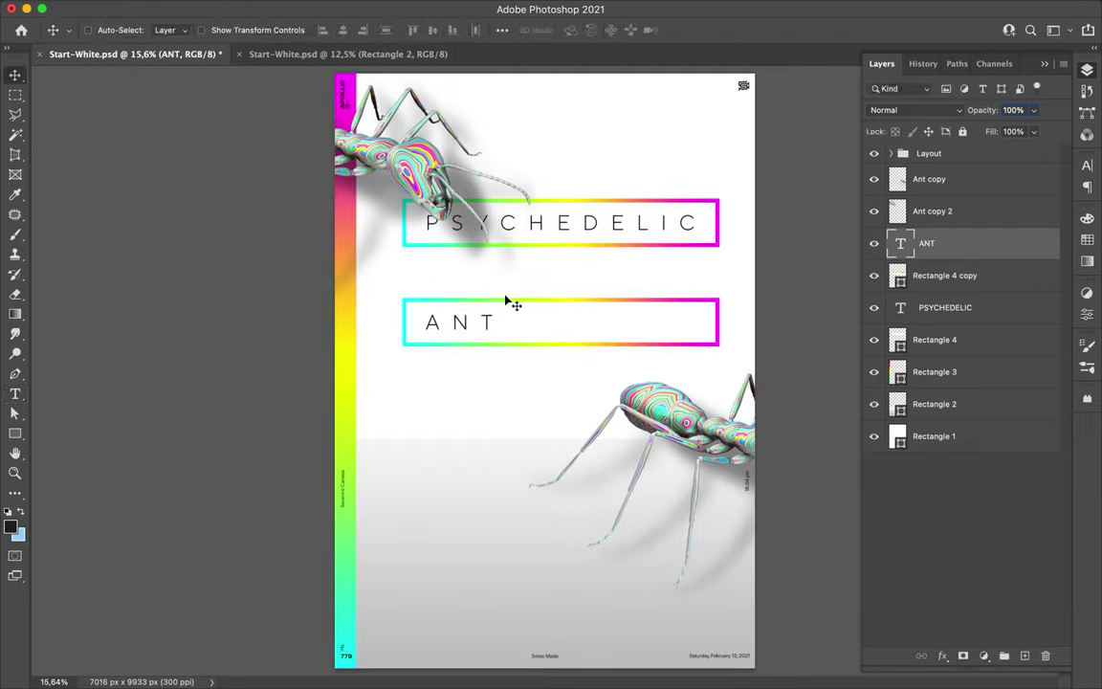
drag(539, 326, 584, 326)
- Narrow the ANT frame from both sides to fit the shorter word
click(703, 333)
key(ctrl+t)
drag(403, 322, 502, 325)
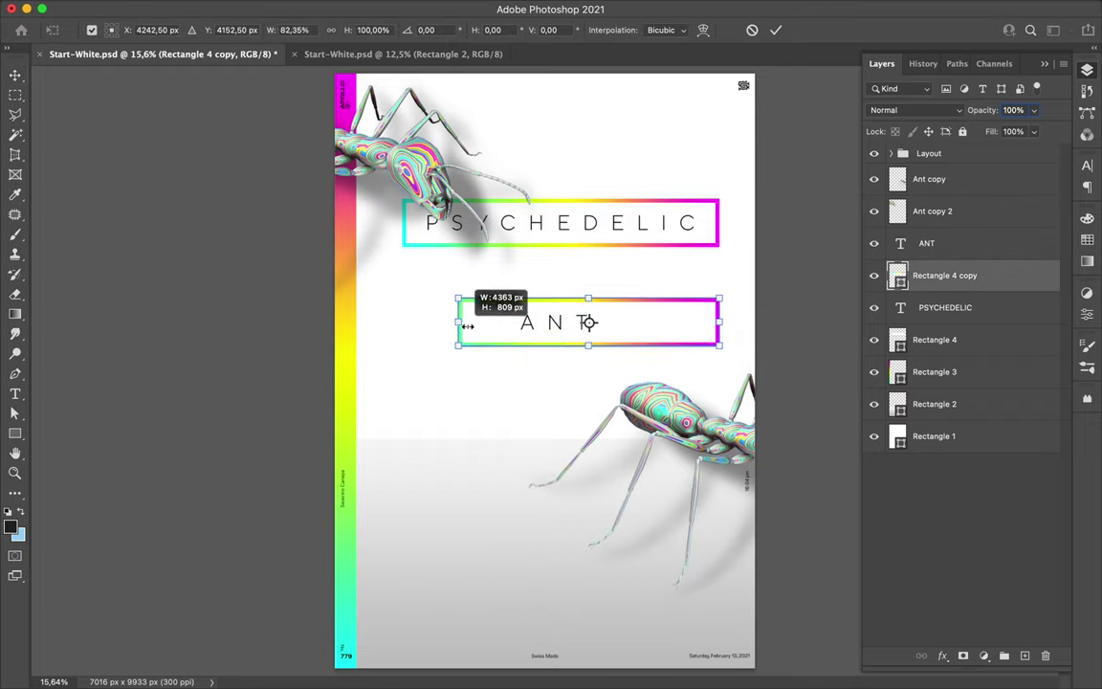
drag(720, 322, 608, 328)
key(Return)
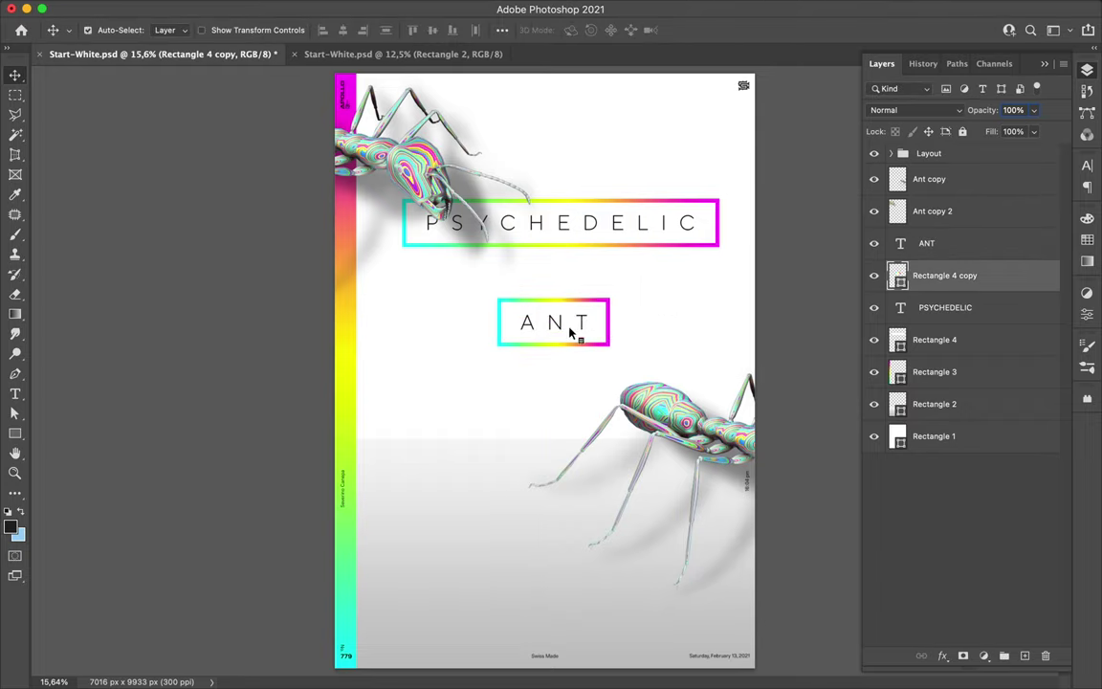
- Align the ANT and PSYCHEDELIC groups to the poster's horizontal centre
ctrl+shift+click(526, 321)
click(501, 30)
click(343, 29)
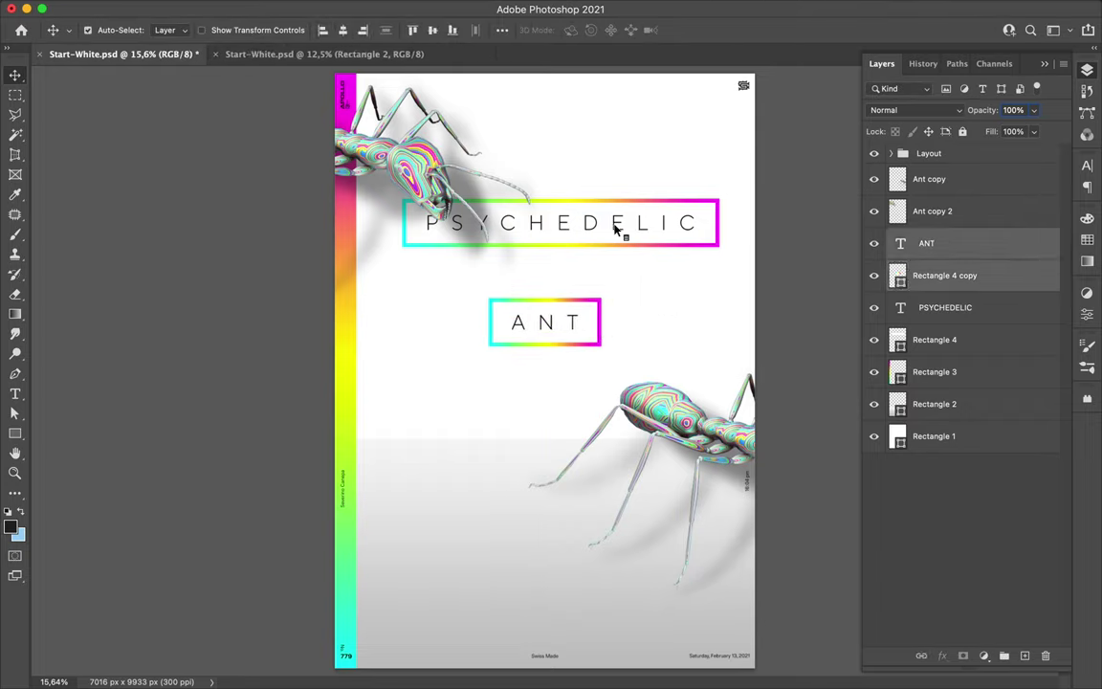
ctrl+click(564, 223)
ctrl+shift+click(615, 245)
click(343, 30)
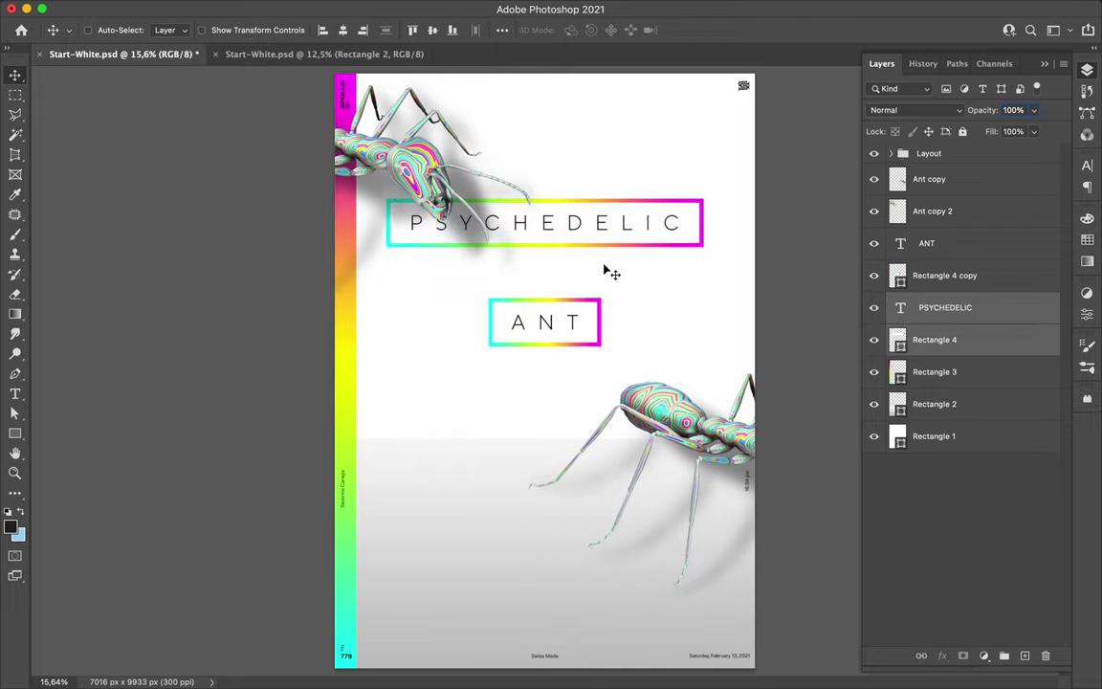
- Duplicate the PSYCHEDELIC box to the poster bottom and retype it as #18
drag(562, 327, 563, 659)
key(t)
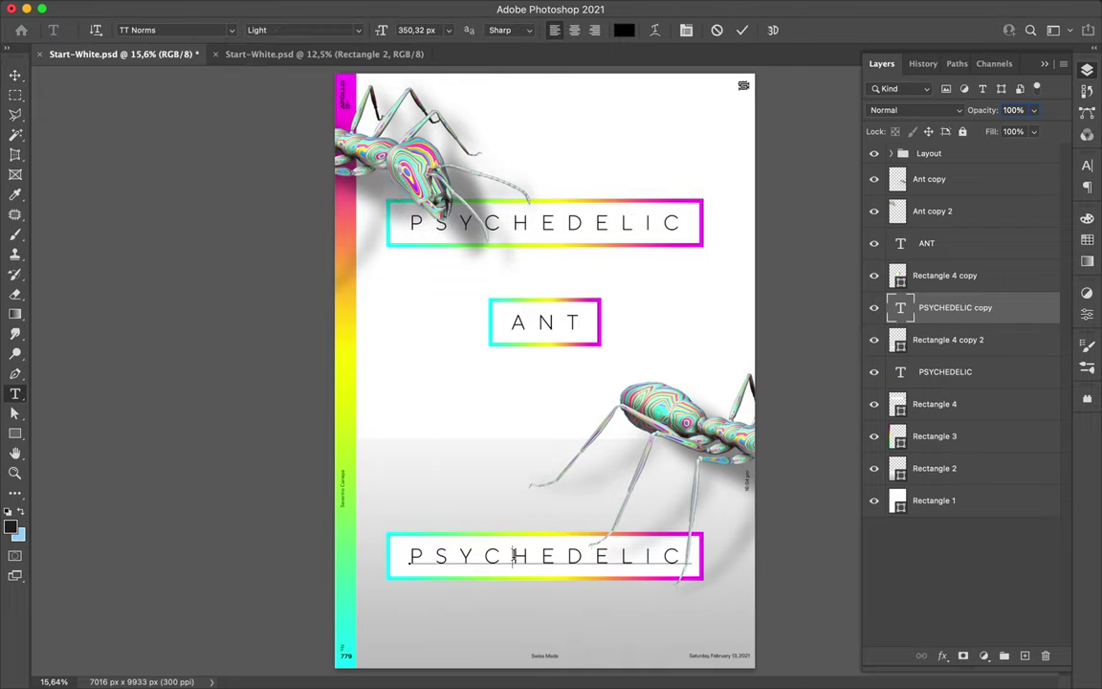
double_click(514, 555)
text(#)
key(ctrl+Return)
- Make #18 Bold with tighter letter spacing, then select its frame
key(ctrl+t)
click(1037, 187)
click(1015, 340)
click(1037, 189)
click(1029, 290)
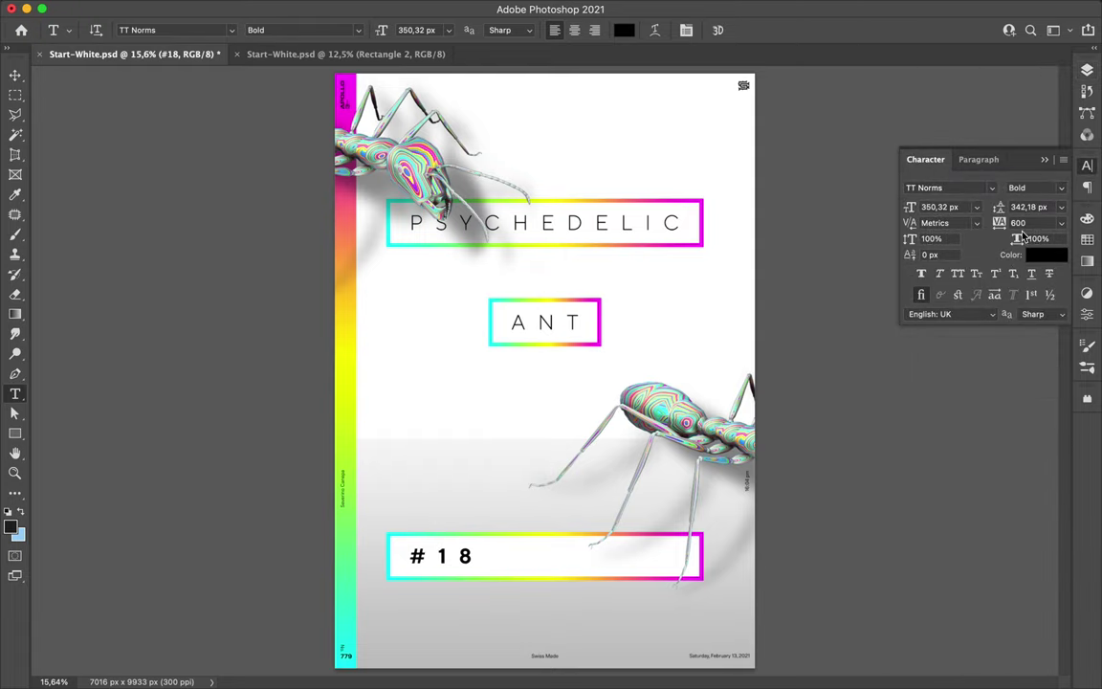
text(0)
key(Return)
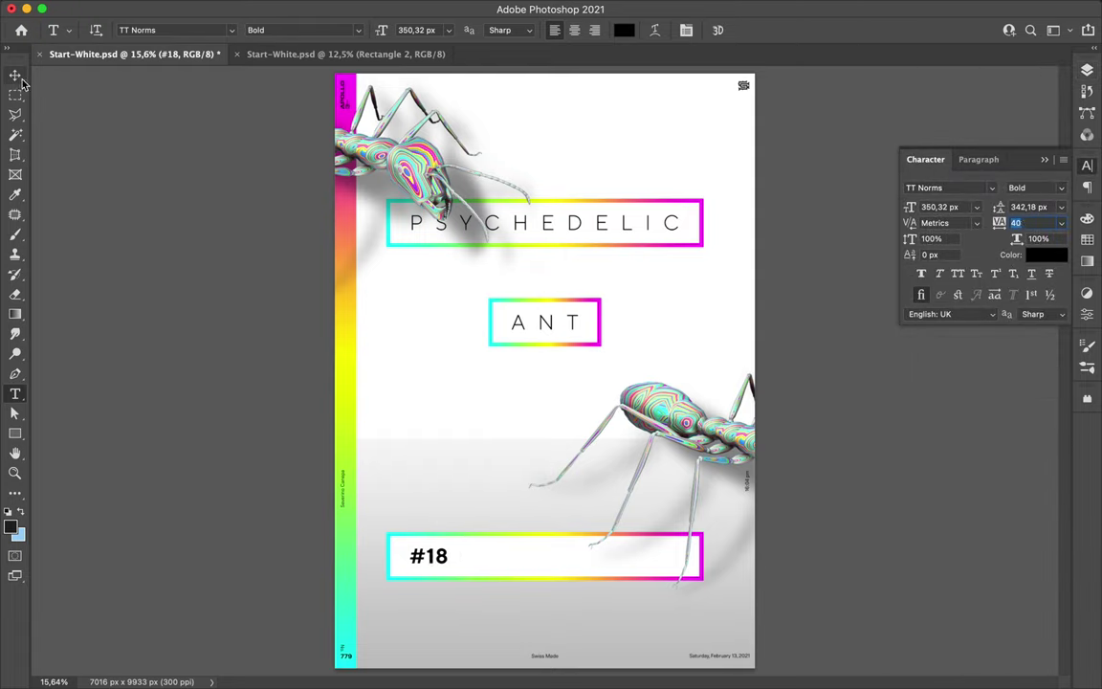
click(15, 76)
click(513, 570)
- Narrow the #18 frame, move the number into it, then enlarge the frame
key(ctrl+t)
drag(387, 556, 627, 561)
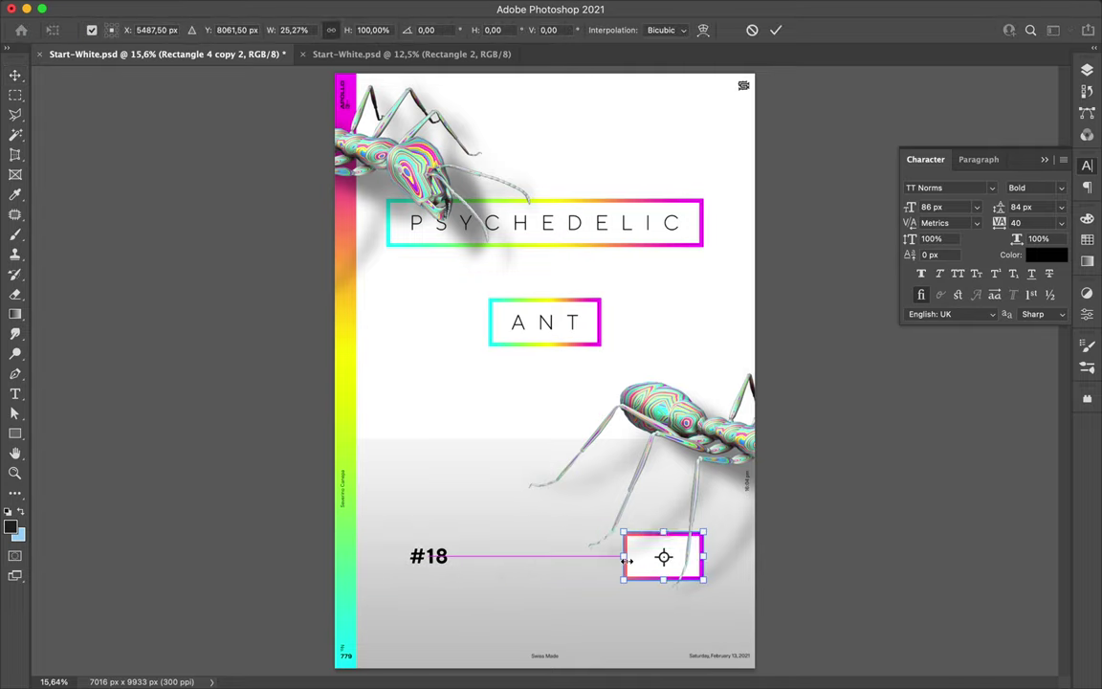
key(Return)
mouse_move(412, 556)
mouse_down()
mouse_move(647, 555)
mouse_move(554, 376)
mouse_move(546, 556)
mouse_up()
key(ctrl+t)
mouse_move(587, 589)
mouse_down()
mouse_move(682, 664)
mouse_move(636, 631)
mouse_up()
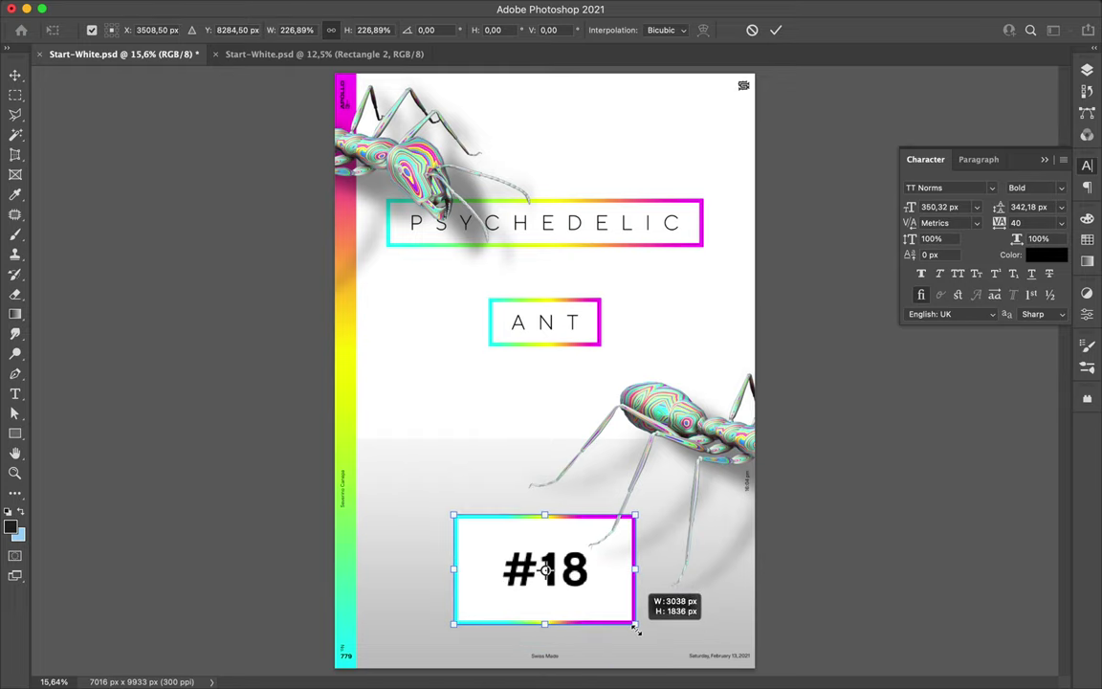
key(Return)
- Scale the #18 text up and switch it to the Thin weight
click(545, 570)
key(ctrl+t)
drag(545, 534, 547, 537)
key(Return)
key(Up)
key(Up)
key(Up)
key(Up)
key(Up)
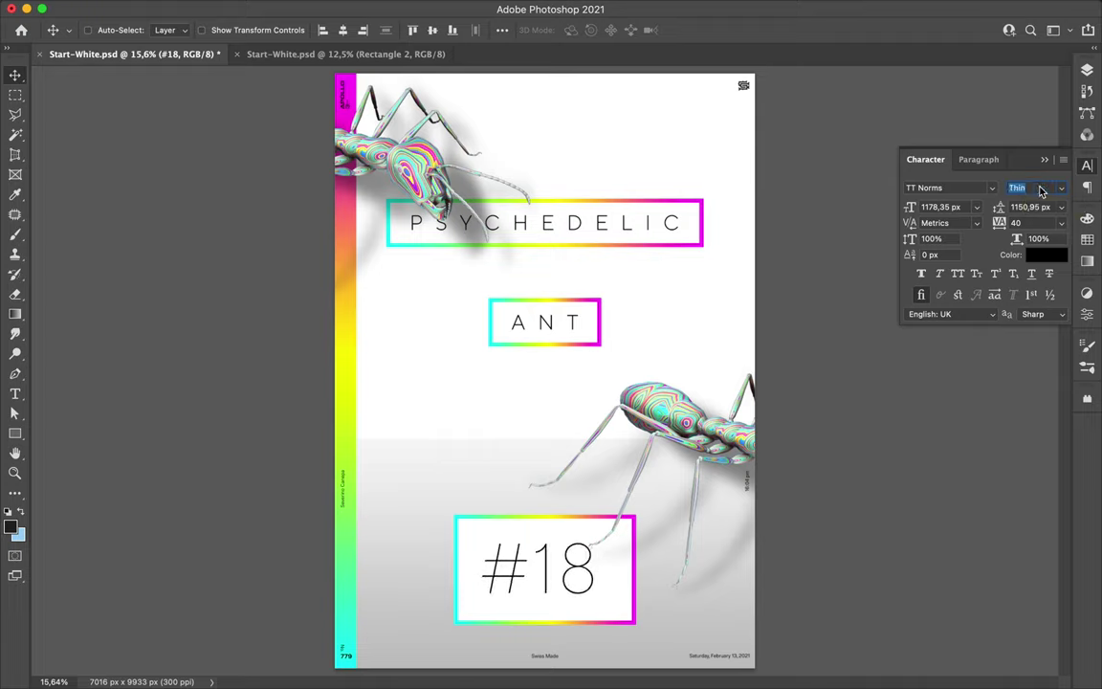
key(Return)
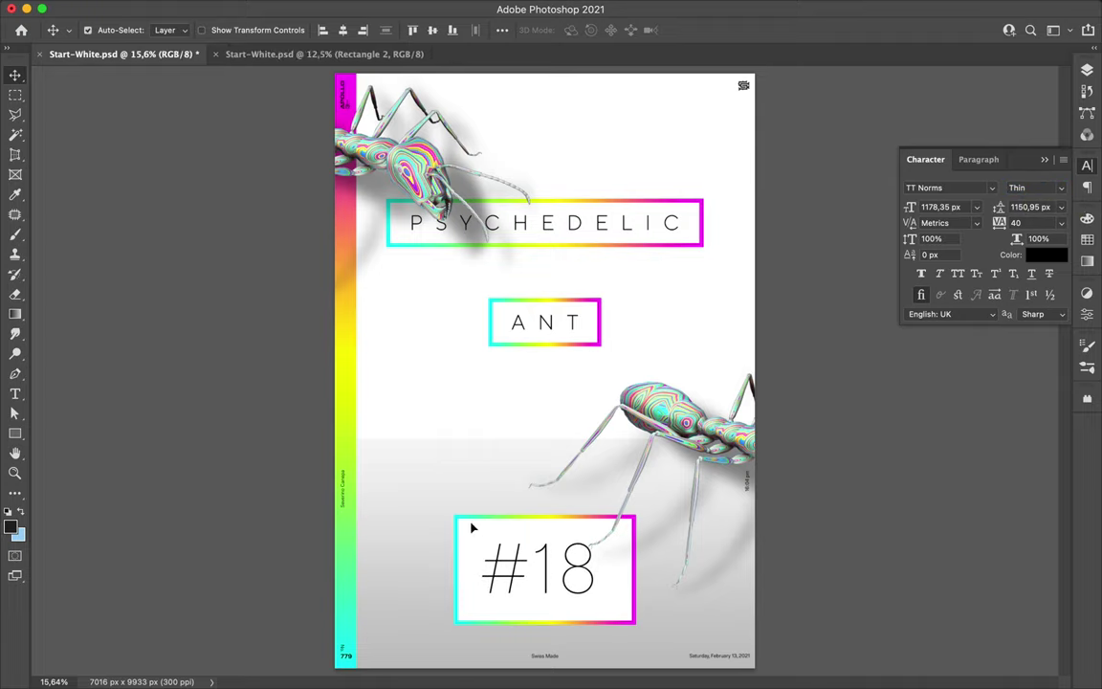
- Enlarge the #18 box and number together to about 1539 px
key(ctrl+t)
drag(546, 517, 545, 478)
key(Return)
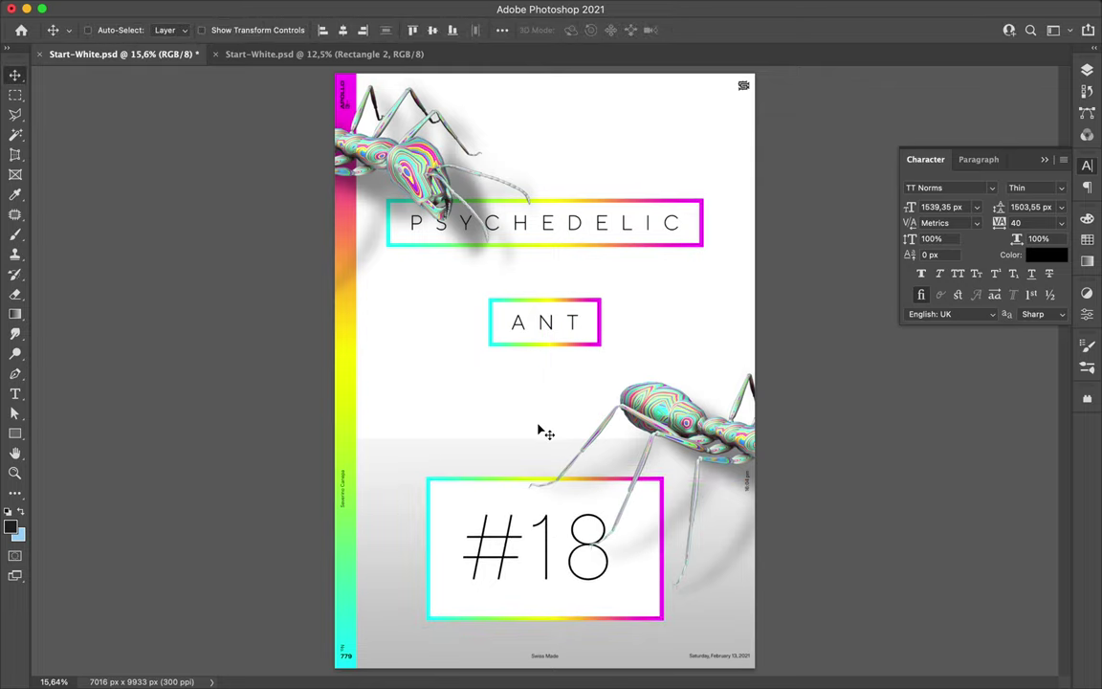
- Try an ant duplicate beside the #18 box and shift the left gradient bar right
scroll(547, 414, down, 1)
scroll(546, 414, down, 1)
drag(546, 414, 666, 526)
scroll(613, 353, down, 1)
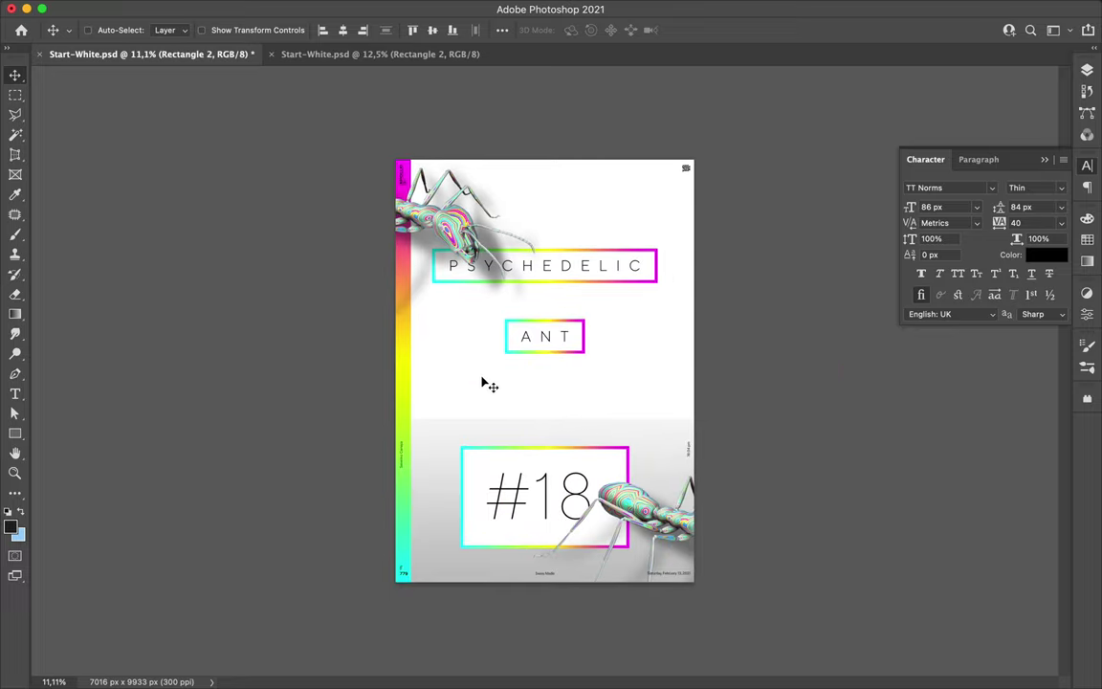
scroll(565, 365, up, 2)
scroll(630, 357, down, 1)
drag(379, 384, 732, 389)
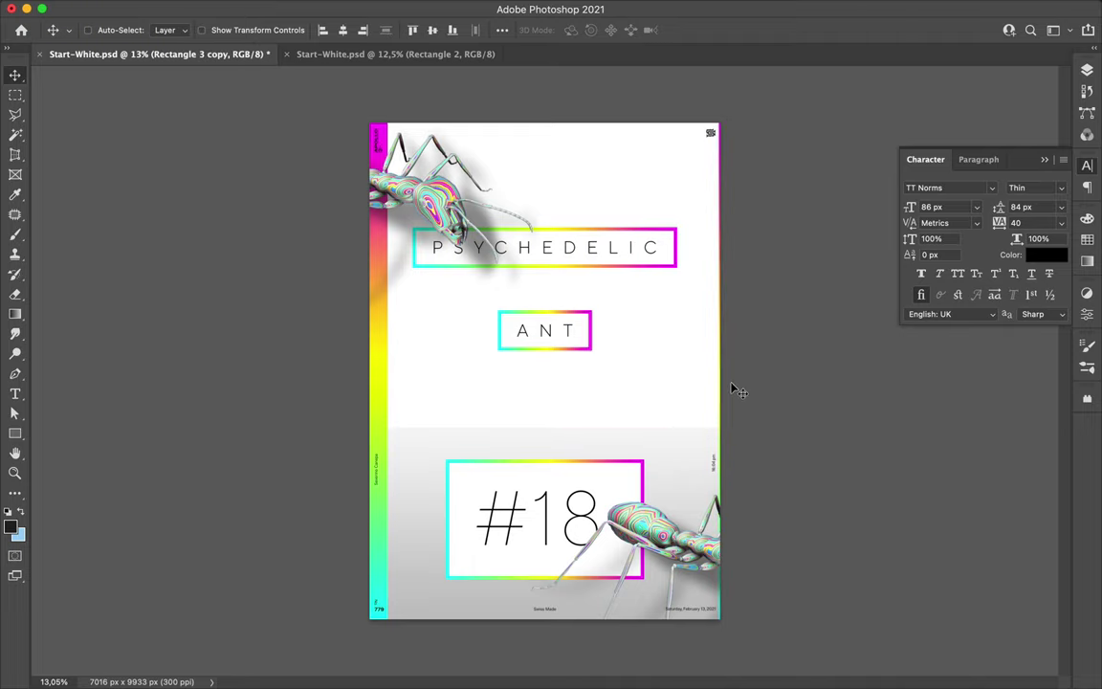
scroll(628, 315, up, 2)
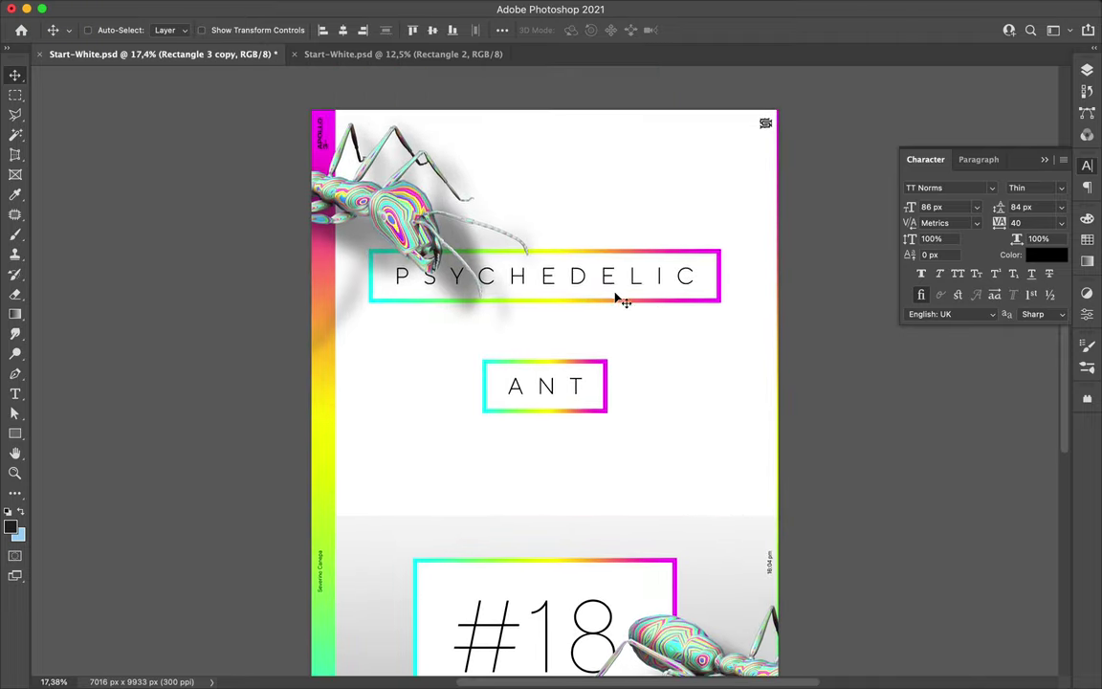
- Trial a third-size ant copy at PSYCHEDELIC's right end, then discard it
drag(603, 275, 553, 325)
key(ctrl+t)
drag(315, 227, 610, 185)
drag(674, 234, 657, 308)
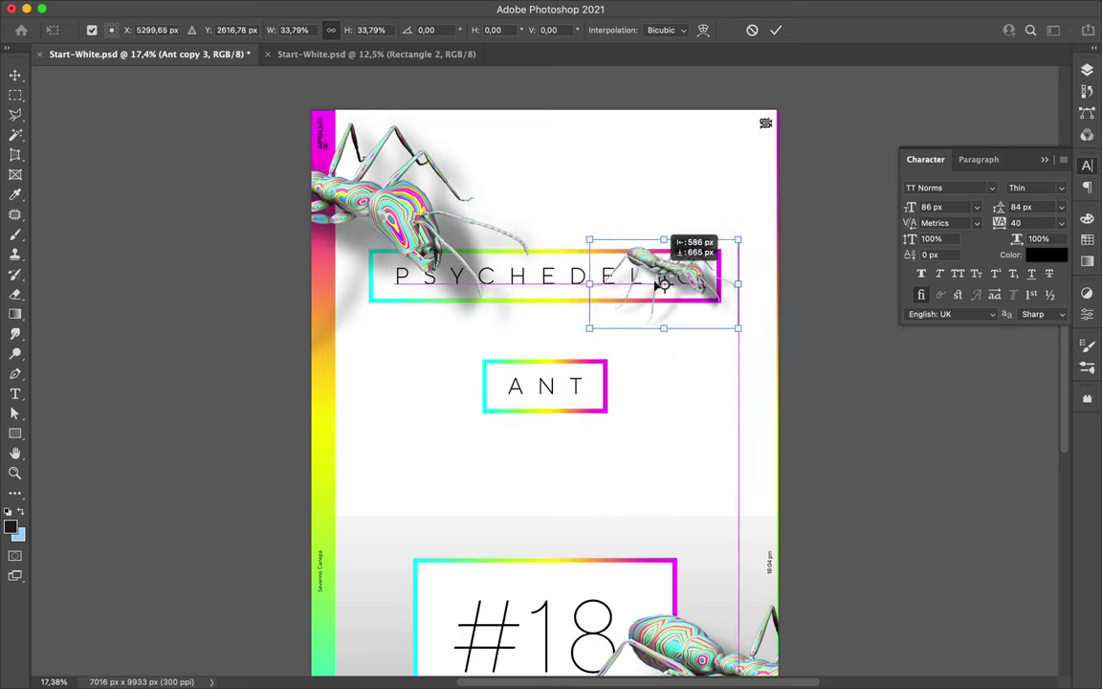
key(F7)
key(Return)
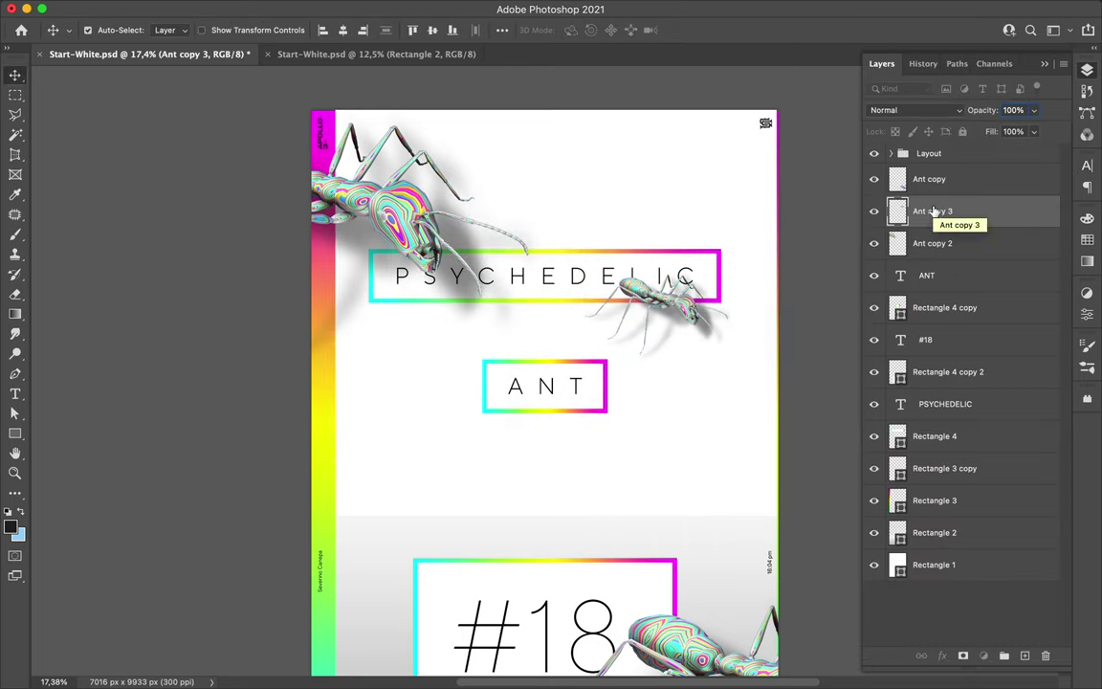
- Save the poster, save it as Start-White-Complex.psd, and duplicate the ant again
scroll(634, 386, down, 2)
key(ctrl+s)
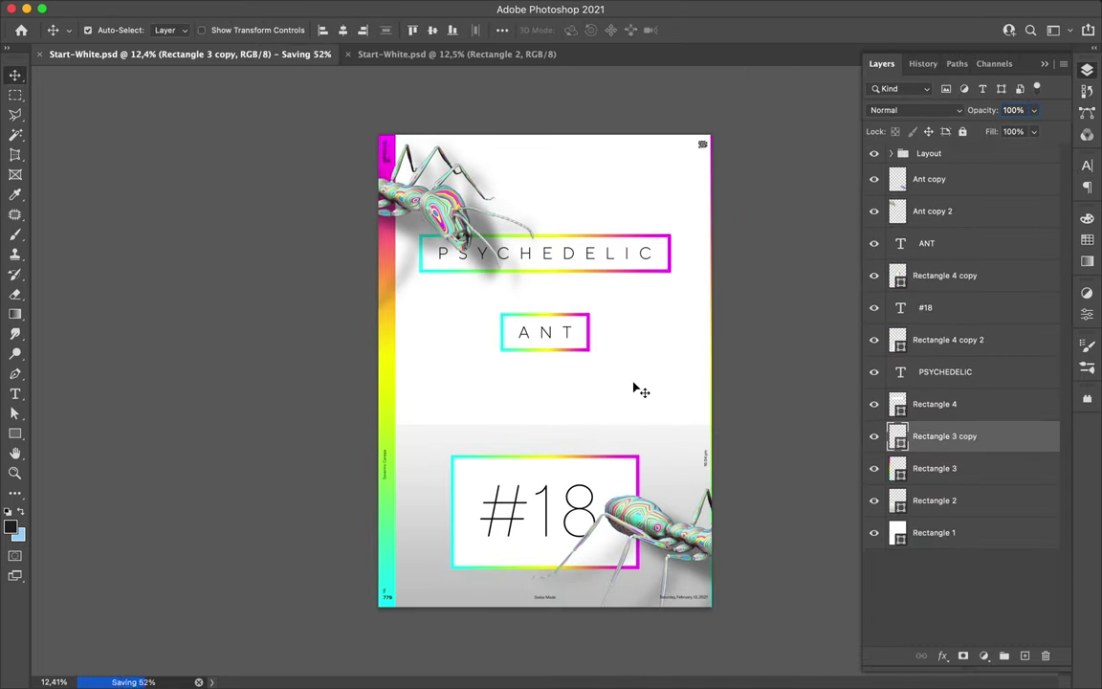
key(ctrl+shift+s)
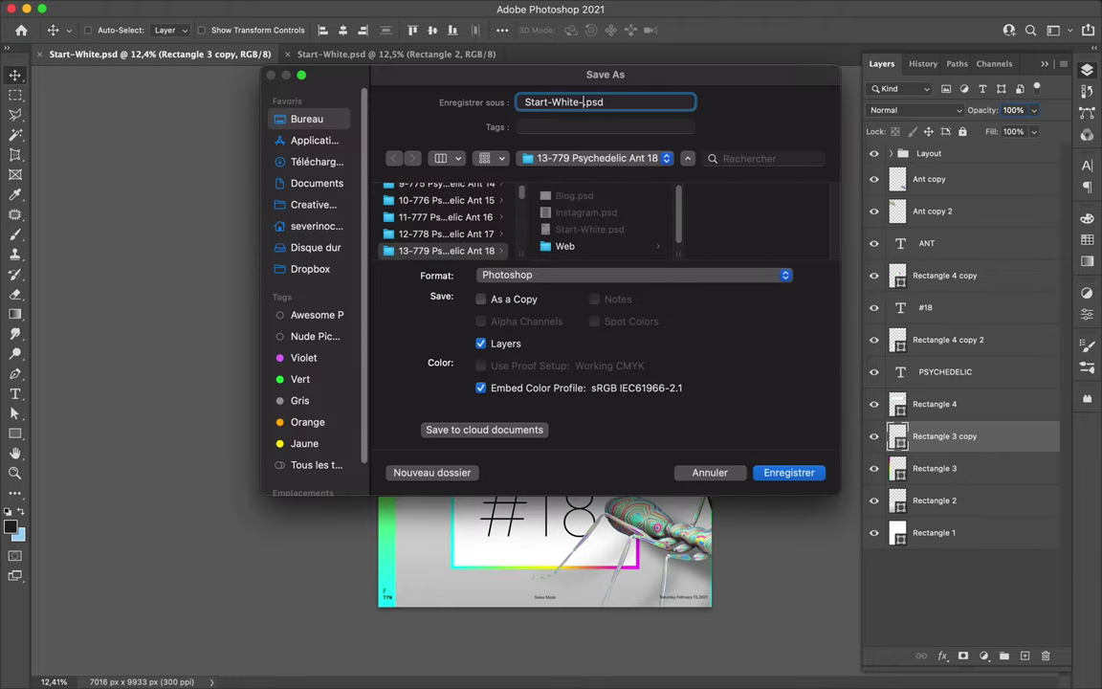
text(lex)
key(Return)
key(Return)
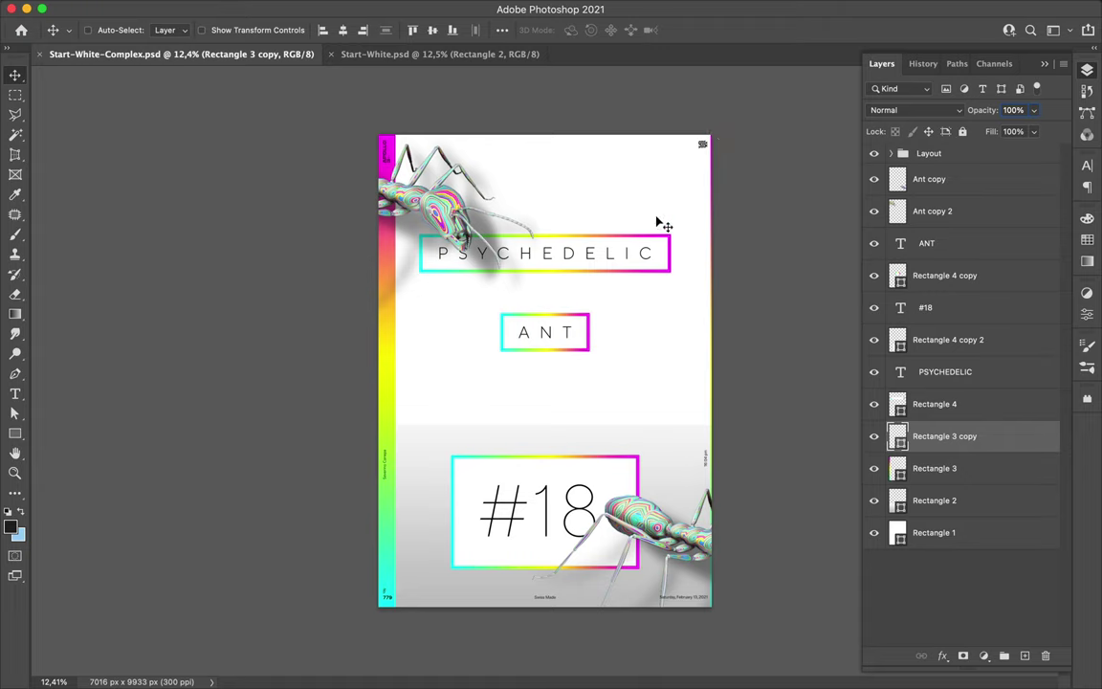
scroll(659, 223, up, 2)
drag(436, 214, 565, 319)
- Scale the ant copy to about 37% and place it by PSYCHEDELIC, below Rectangle 4
key(ctrl+t)
mouse_move(750, 439)
mouse_down()
mouse_move(523, 273)
mouse_move(720, 294)
mouse_up()
key(Return)
drag(933, 210, 957, 436)
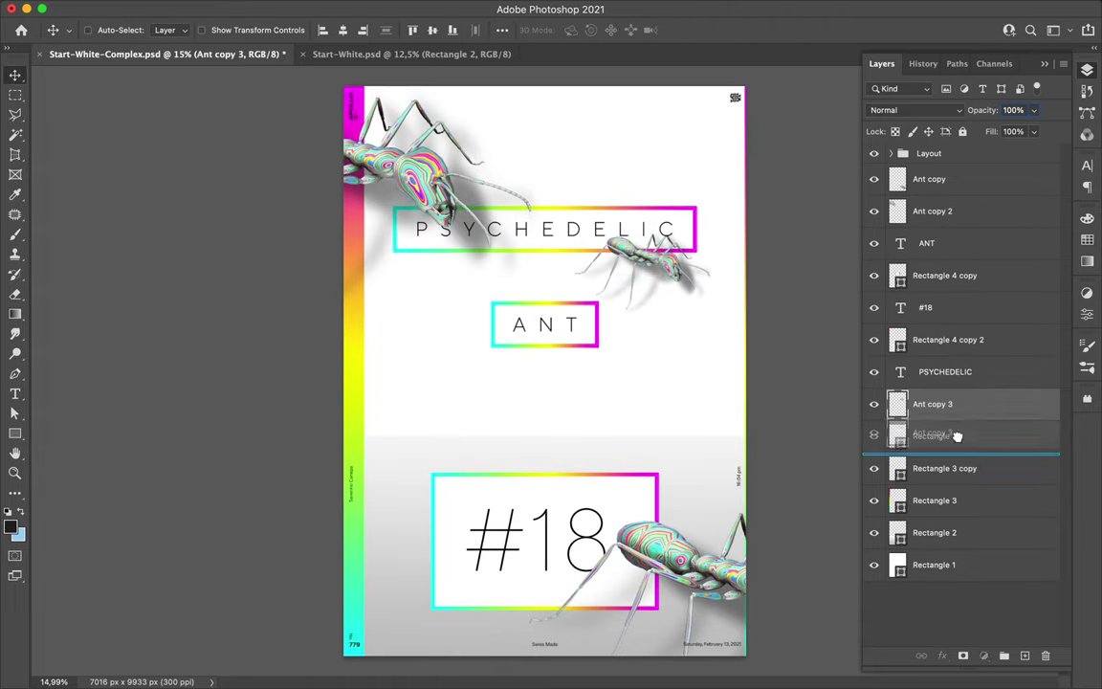
drag(661, 273, 709, 264)
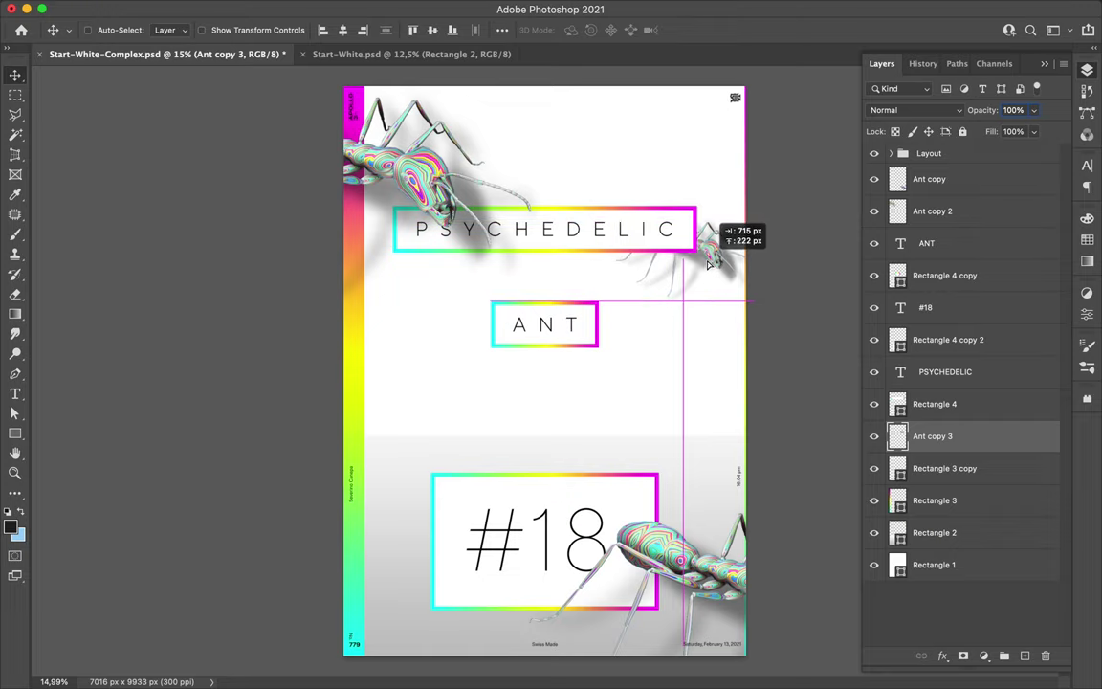
drag(709, 264, 704, 258)
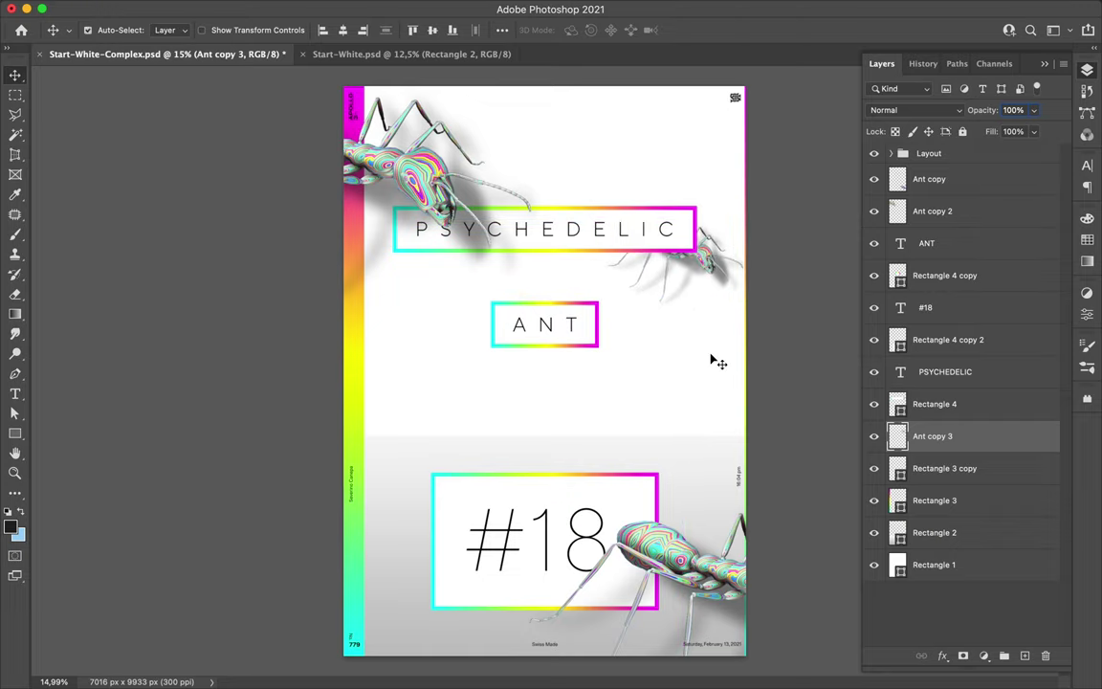
- Copy the small ant to the #18 box's top-left and duplicate PSYCHEDELIC upward
drag(712, 272, 475, 483)
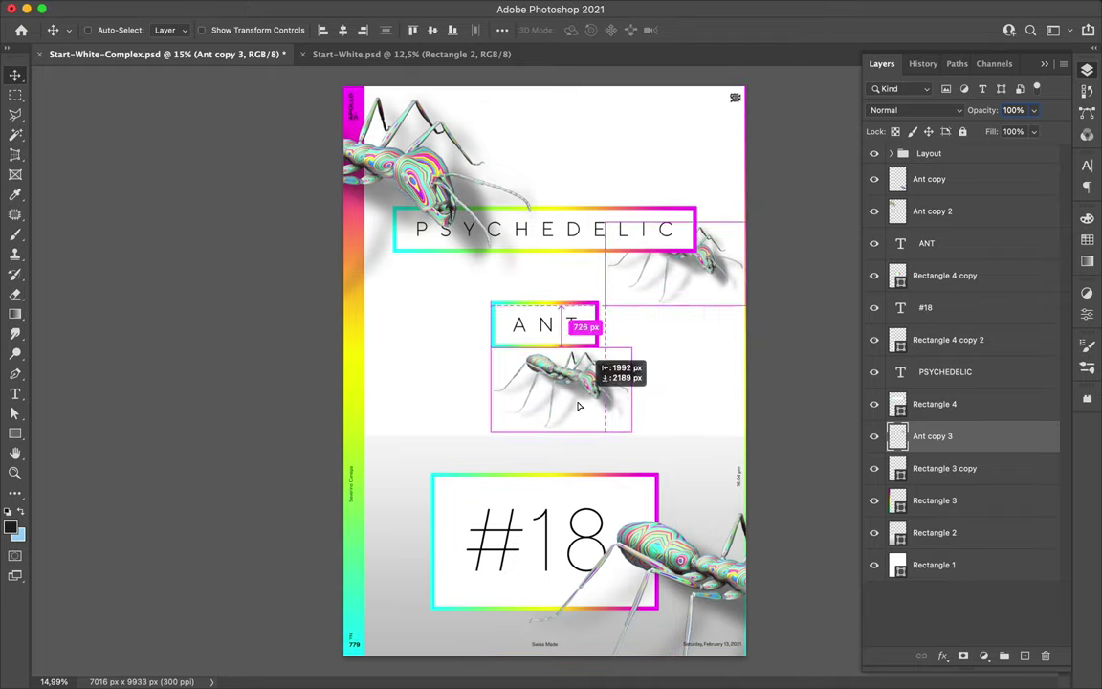
drag(476, 483, 478, 477)
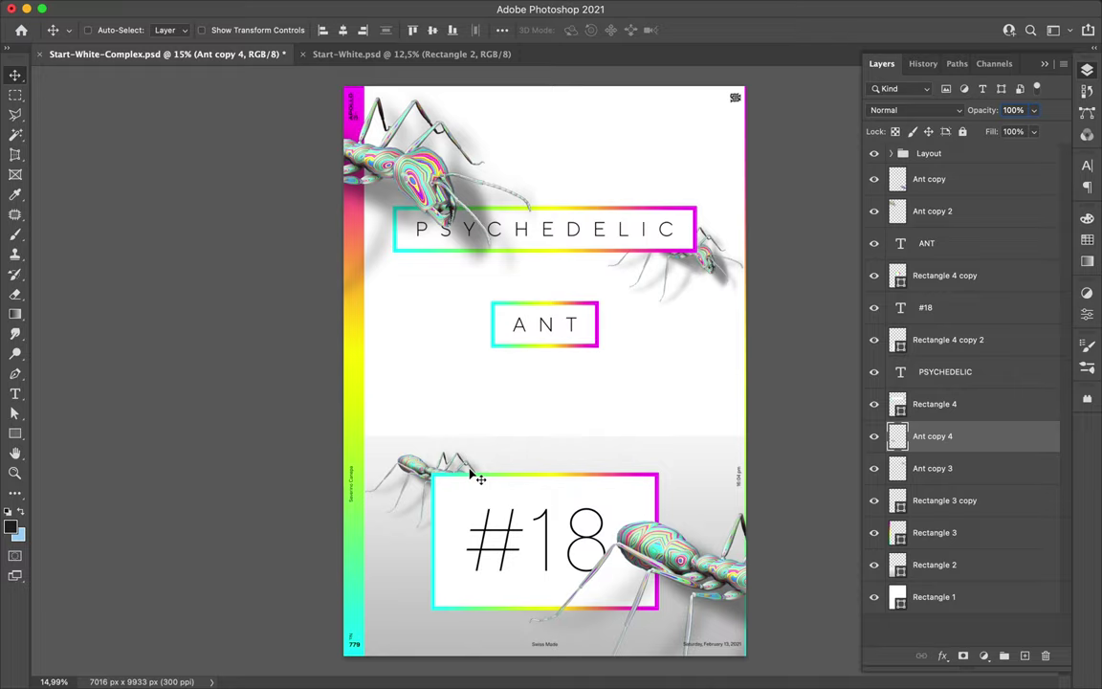
drag(647, 233, 647, 211)
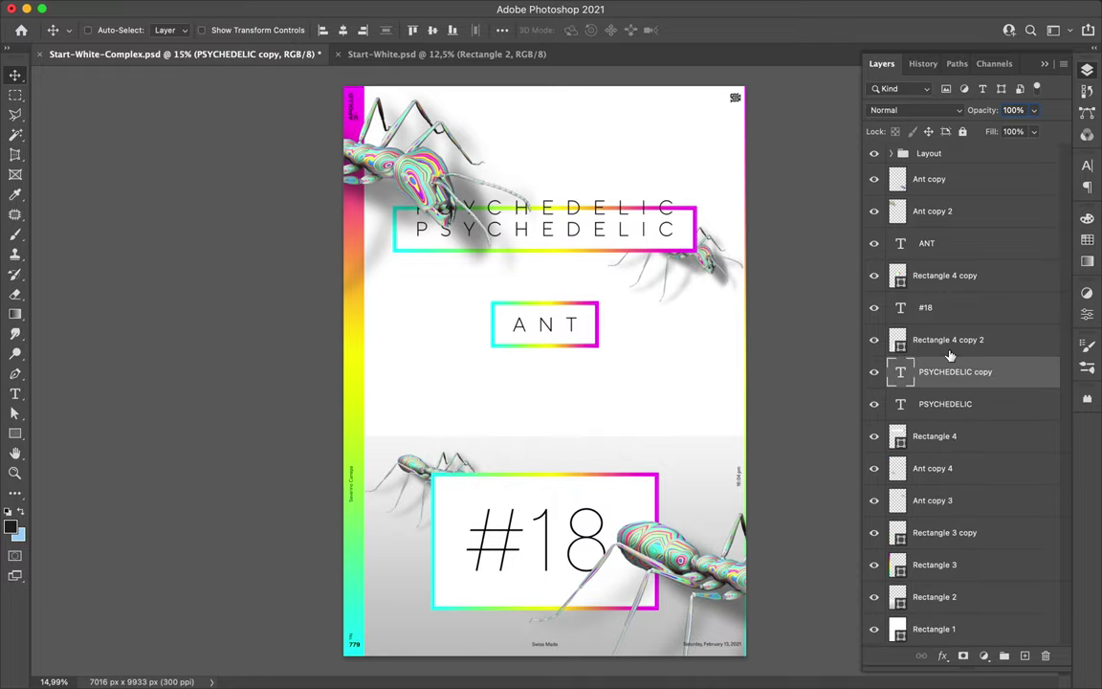
- Layer the PSYCHEDELIC copy below Rectangle 4 and add a lower PSYCHEDELIC echo
drag(947, 371, 950, 449)
drag(664, 230, 601, 469)
super+click(571, 207)
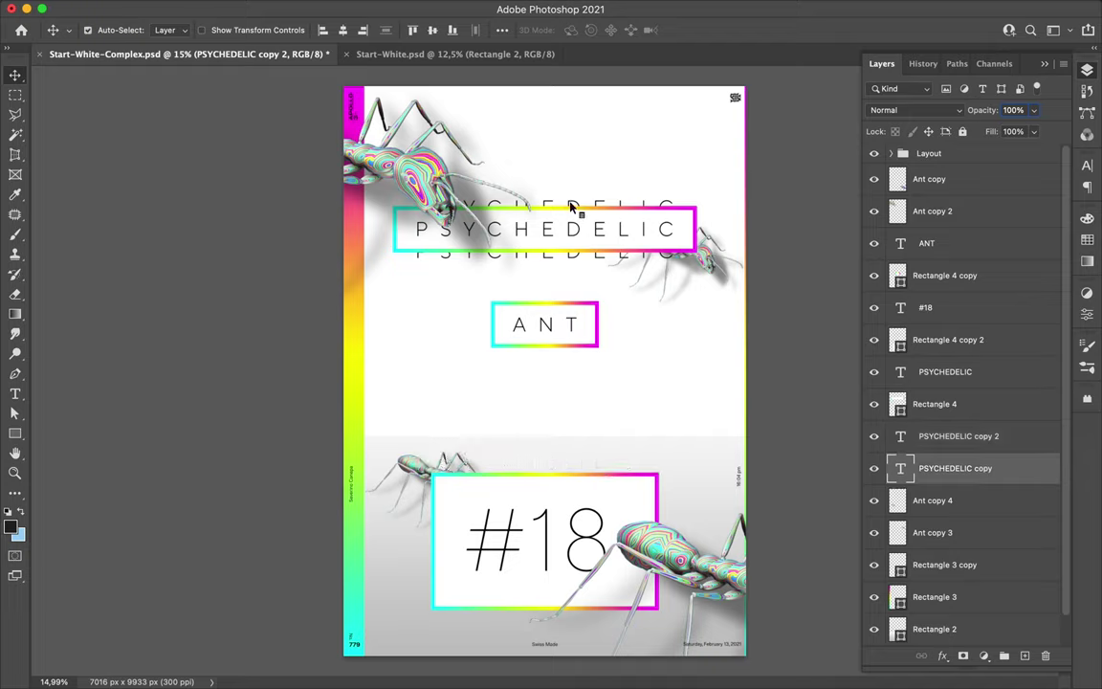
super+click(575, 260)
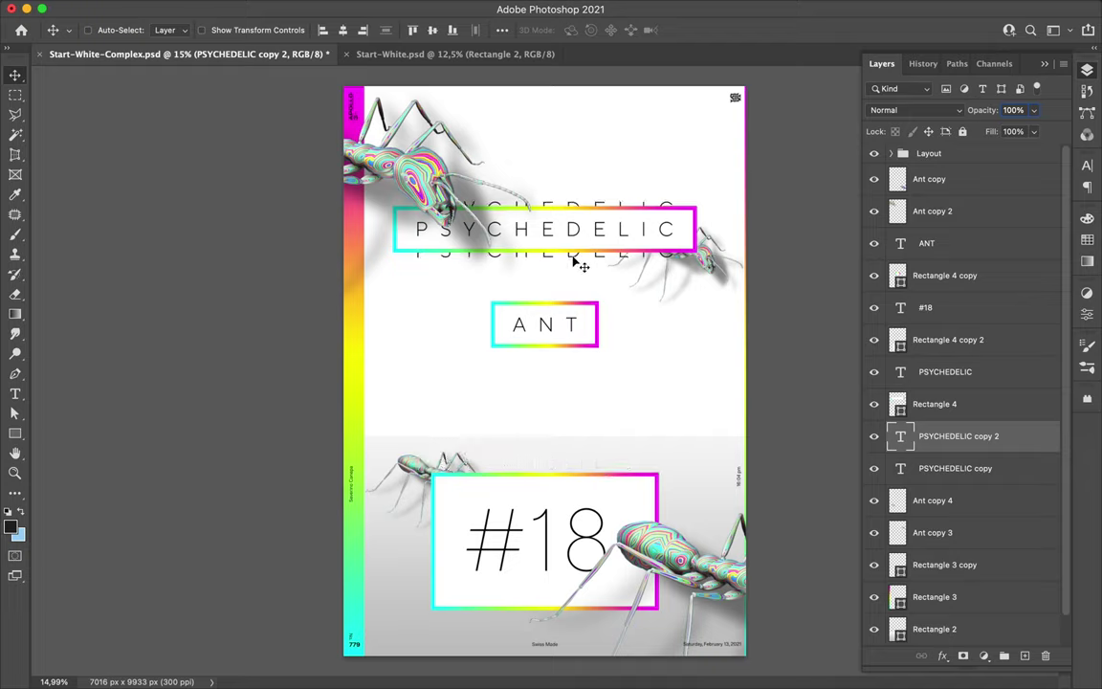
- Add an offset ANT echo and spread several #18 copies around the original
super+click(514, 330)
mouse_move(515, 330)
mouse_down()
mouse_move(553, 344)
mouse_move(554, 330)
mouse_move(536, 352)
mouse_move(515, 337)
mouse_move(551, 336)
mouse_up()
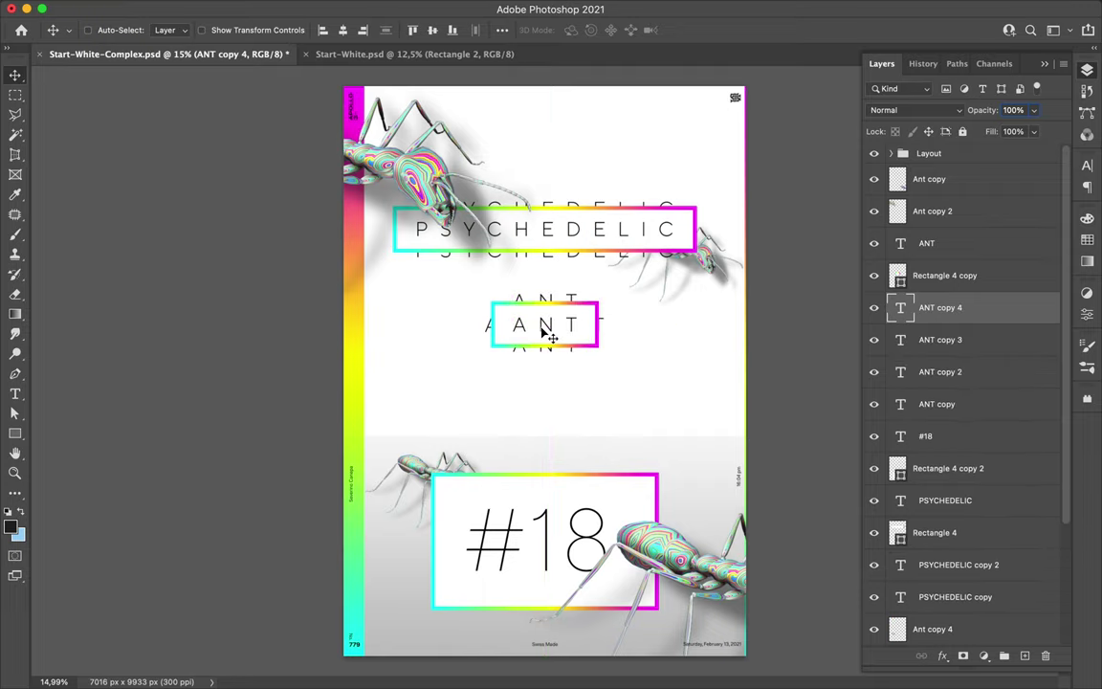
super+click(566, 549)
mouse_move(566, 550)
mouse_down()
mouse_move(594, 570)
mouse_move(541, 479)
mouse_up()
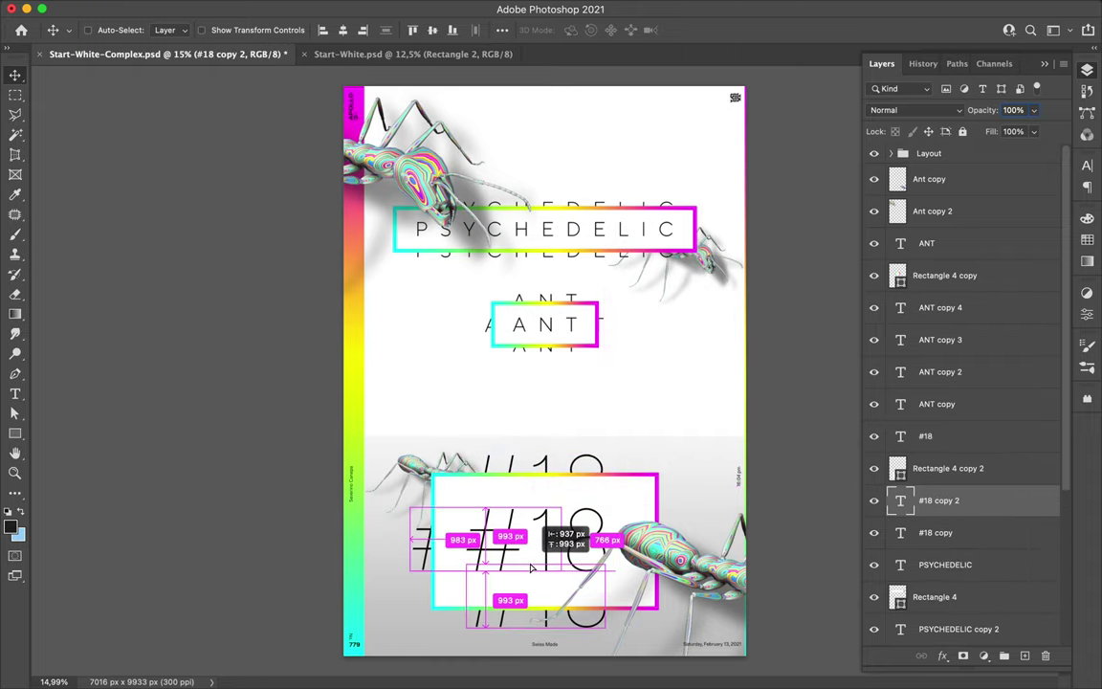
drag(536, 536, 469, 536)
drag(593, 536, 660, 569)
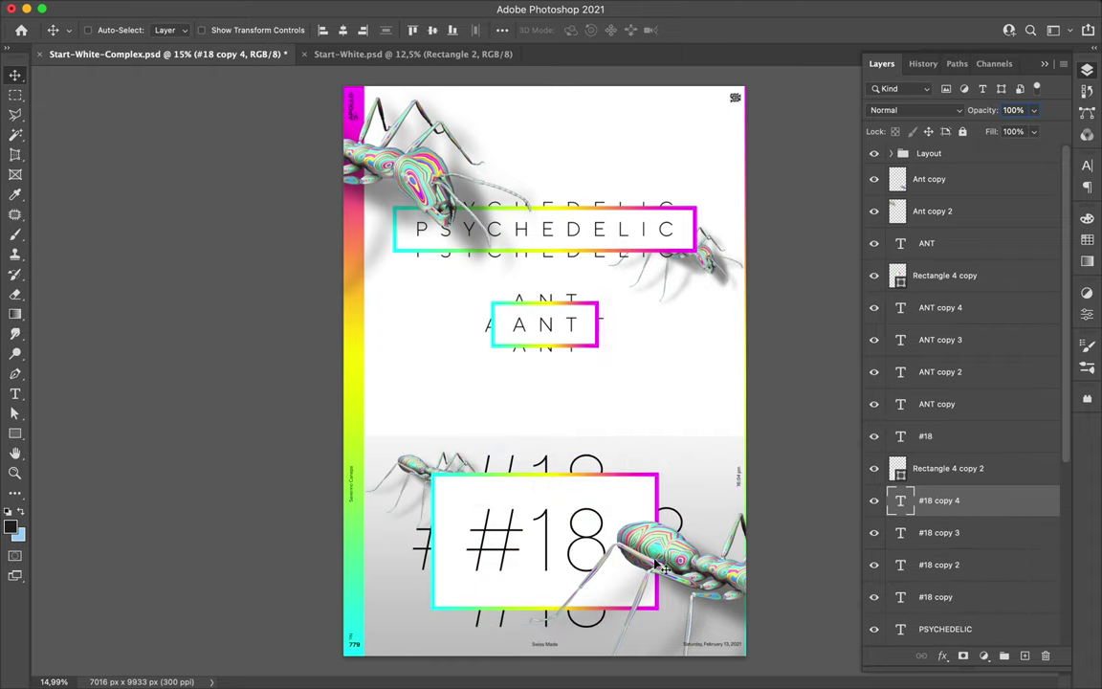
- Select the #18 gradient box and white background shape, then save the poster
super+click(495, 505)
key(a)
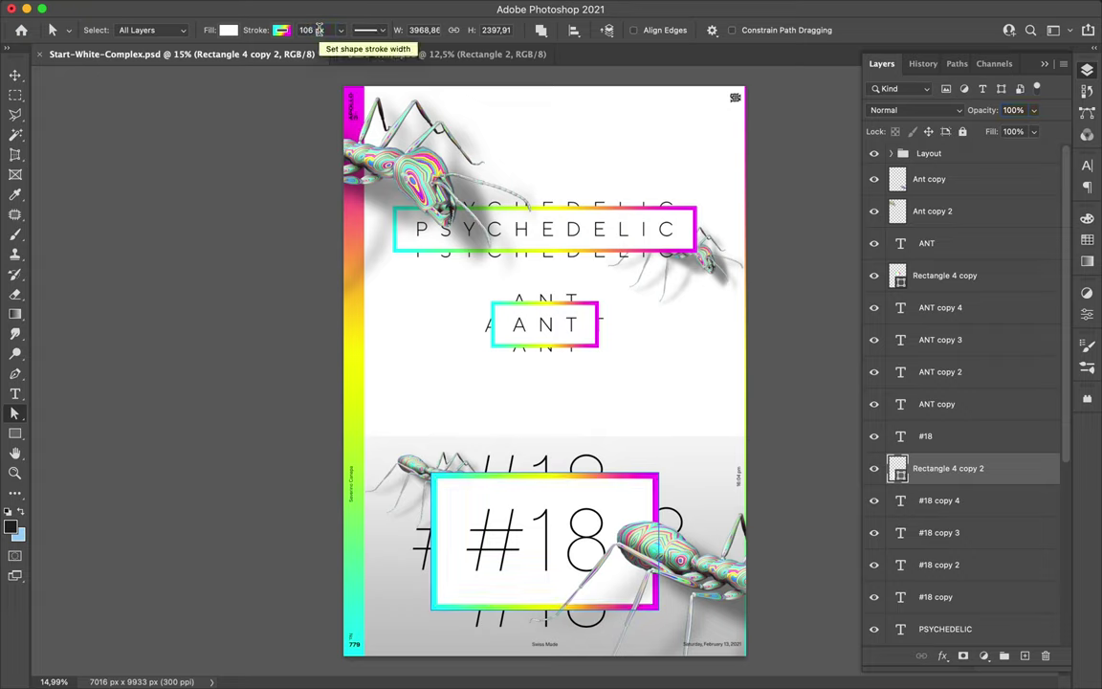
click(670, 351)
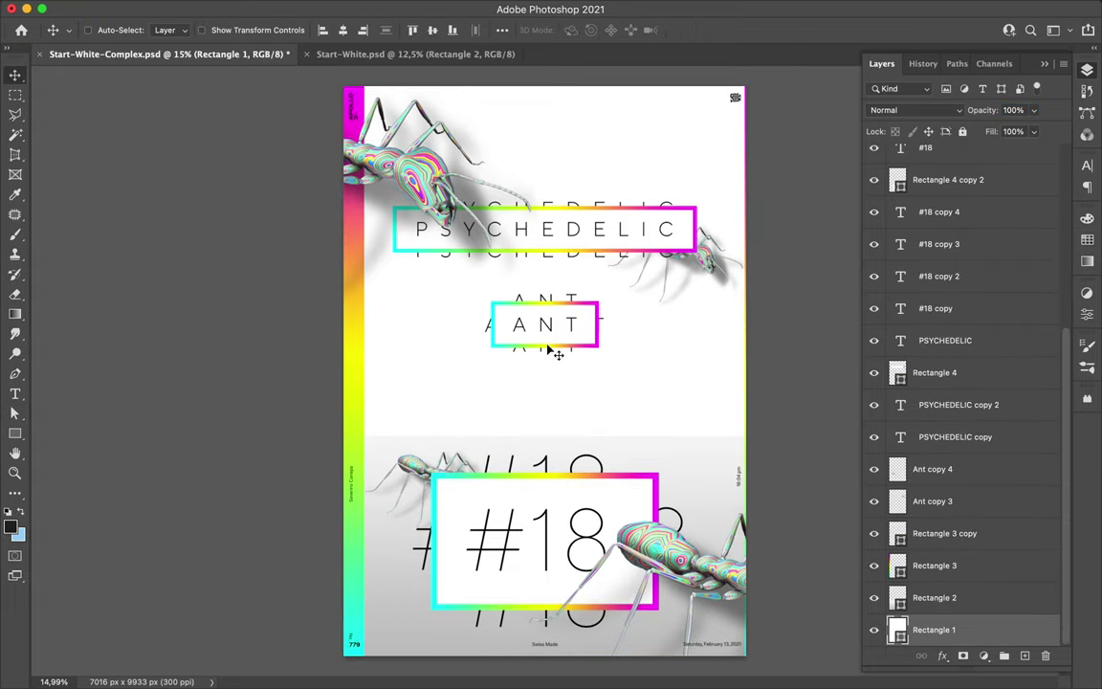
key(super+s)
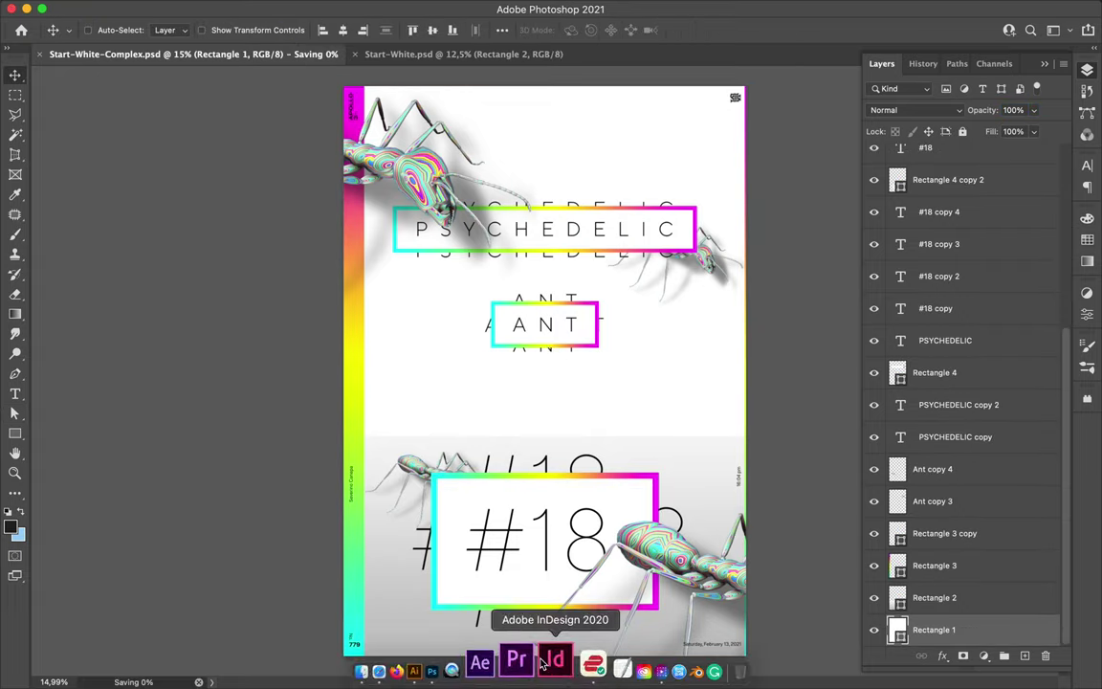
click(768, 8)
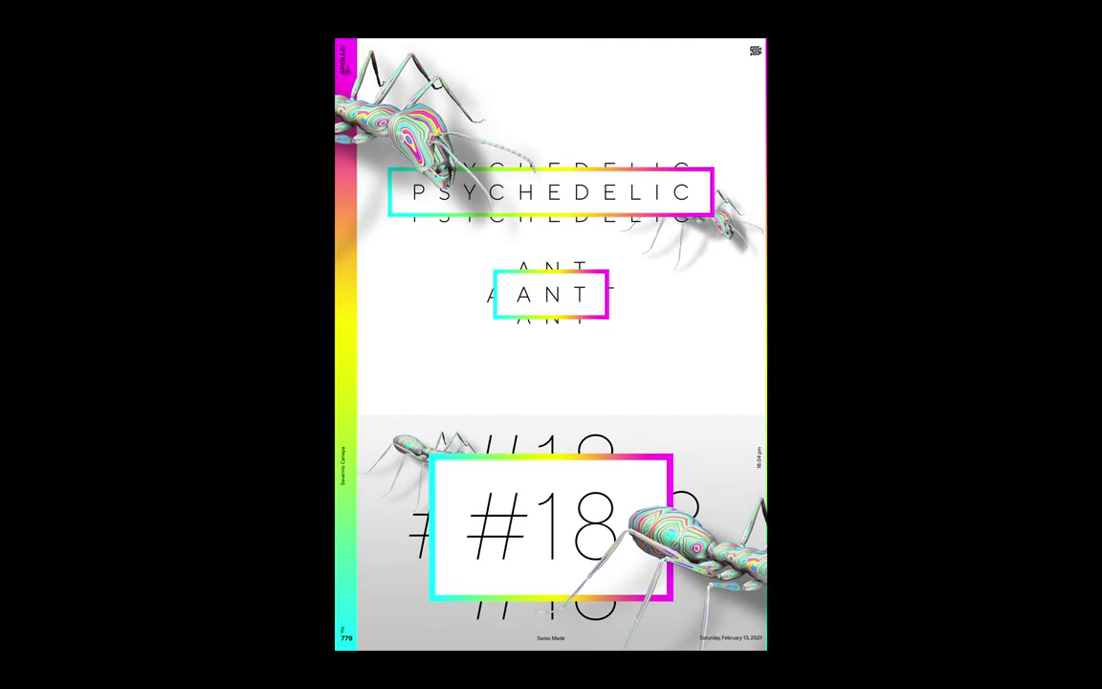